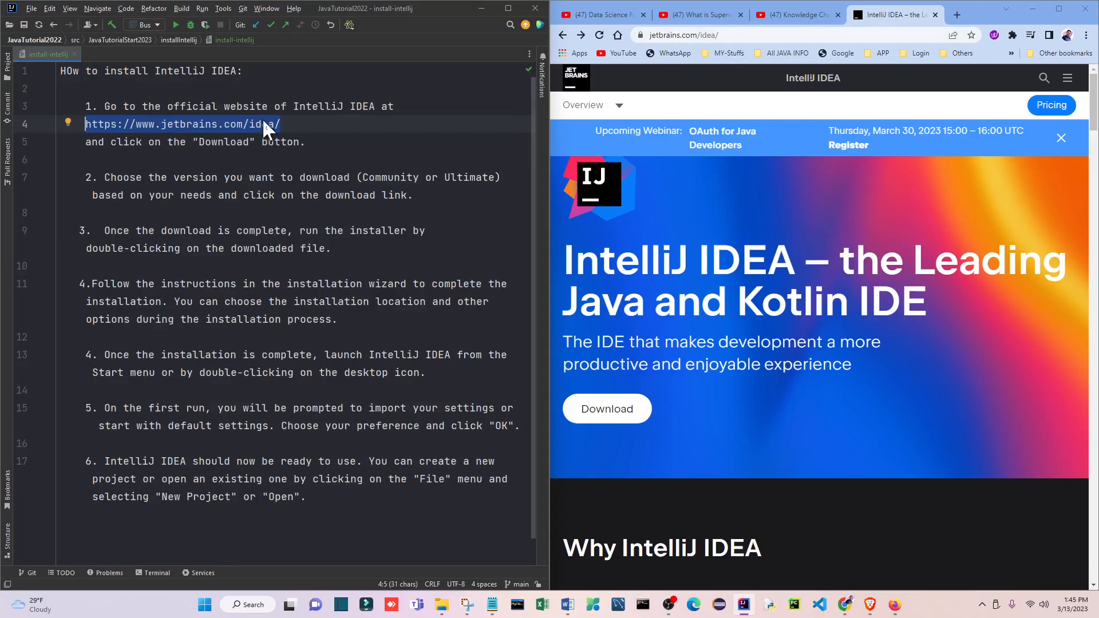
pyautogui.click(282, 124)
pyautogui.moveTo(60, 124); pyautogui.dragTo(117, 124)
pyautogui.moveTo(280, 124); pyautogui.dragTo(85, 124)
pyautogui.click(629, 35)
pyautogui.write('https://www.jetbrains.com/idea/')
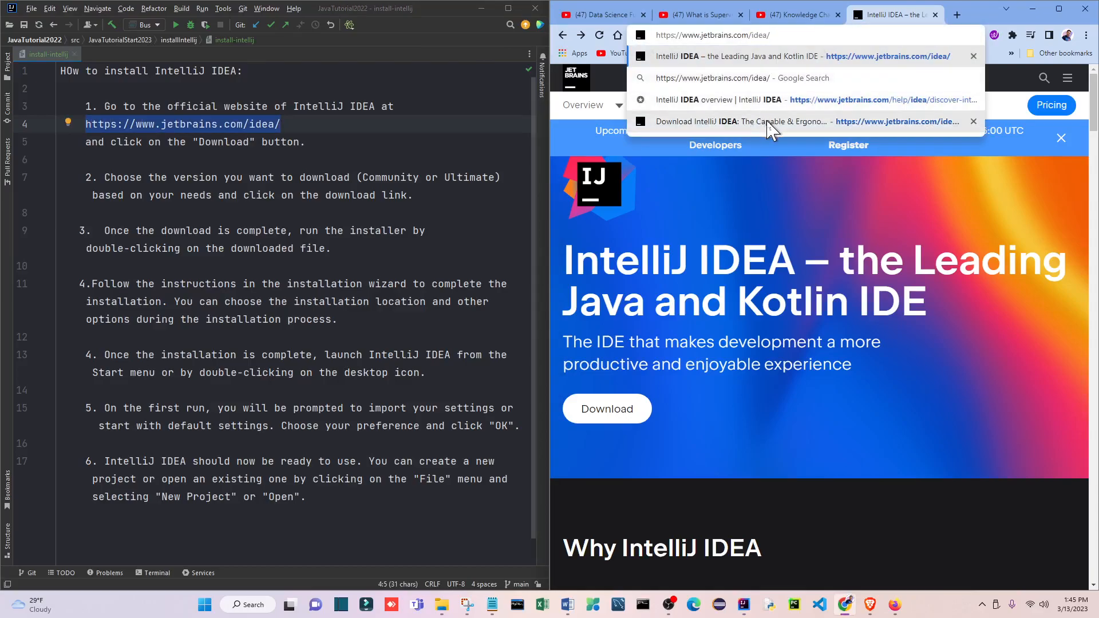
pyautogui.press('Return')
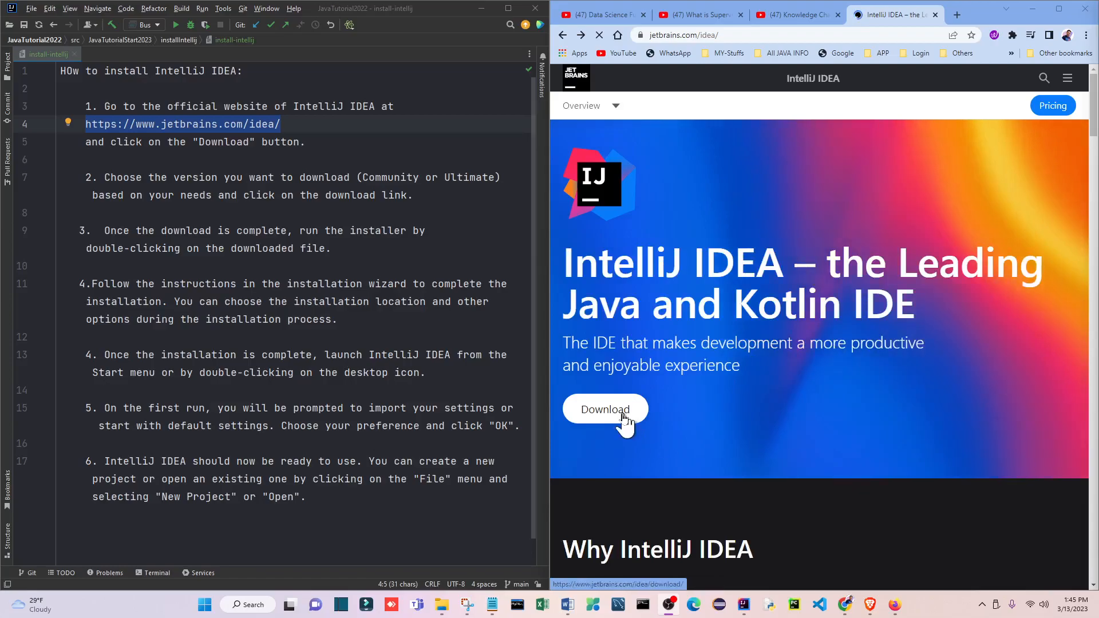
# - Highlight the version-choice instruction and its Ultimate and Community options in the notes, and dismiss the webinar banner on the website
pyautogui.click(129, 178)
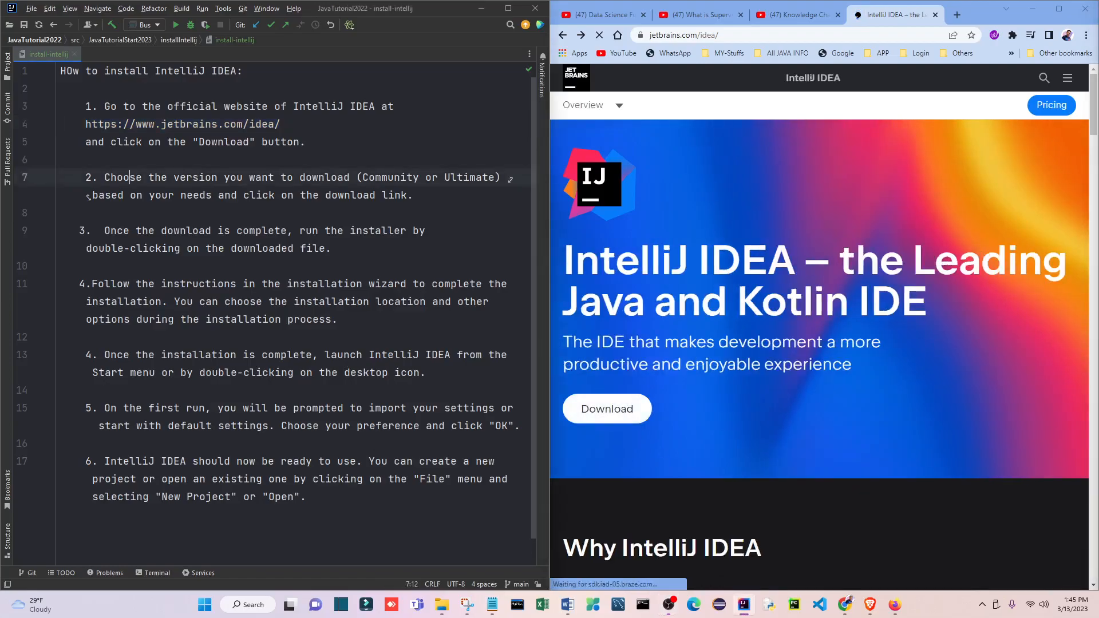
pyautogui.moveTo(104, 178); pyautogui.dragTo(414, 195)
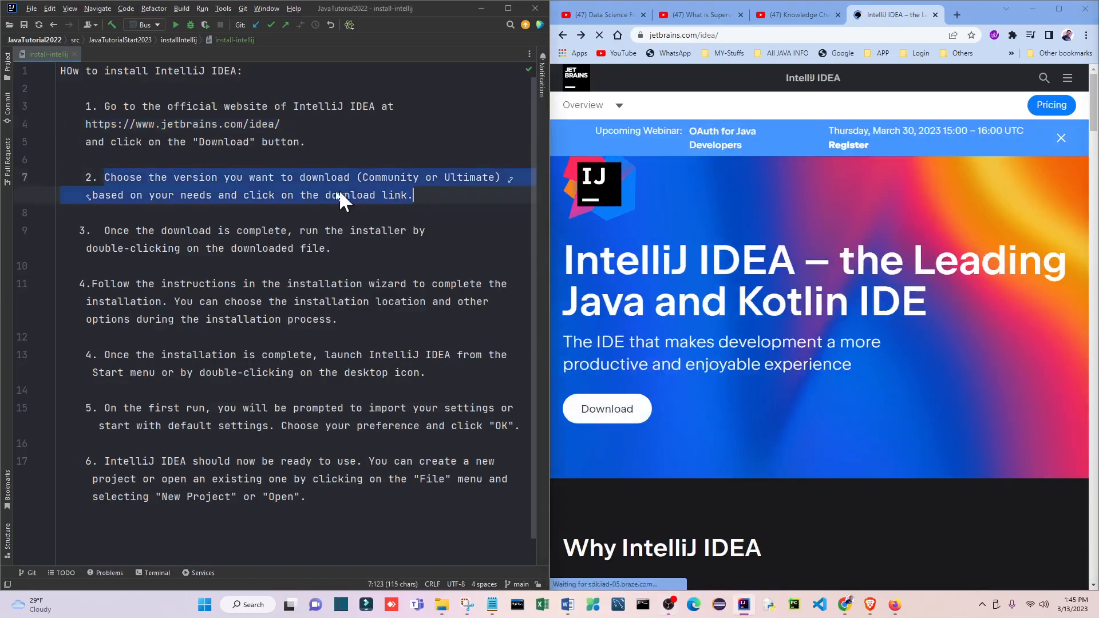
pyautogui.click(497, 178)
pyautogui.doubleClick(464, 177)
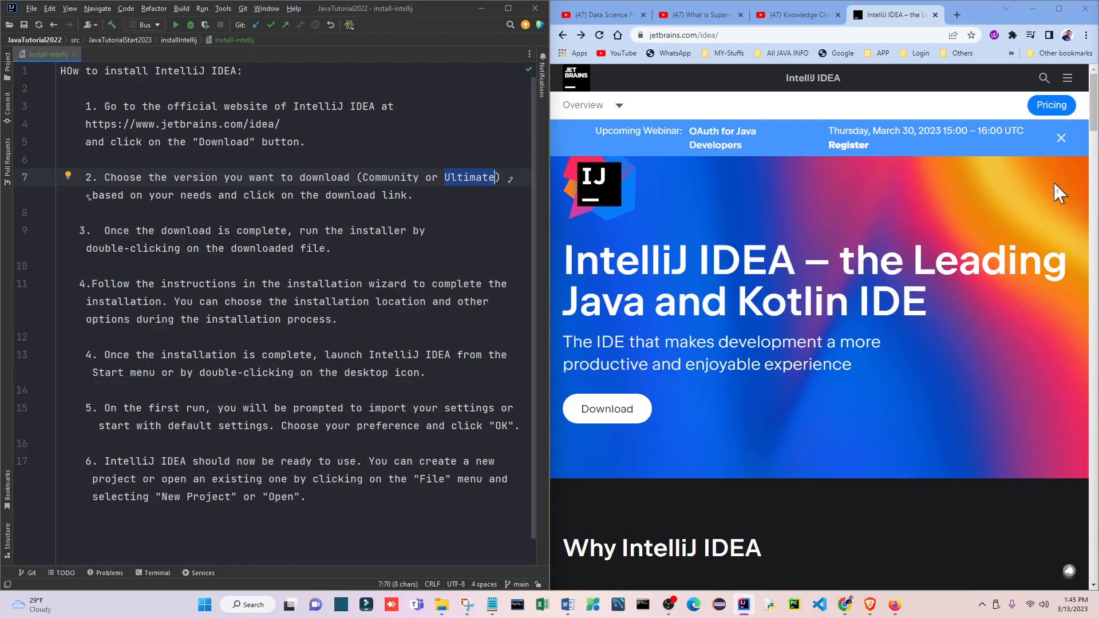
pyautogui.click(1060, 138)
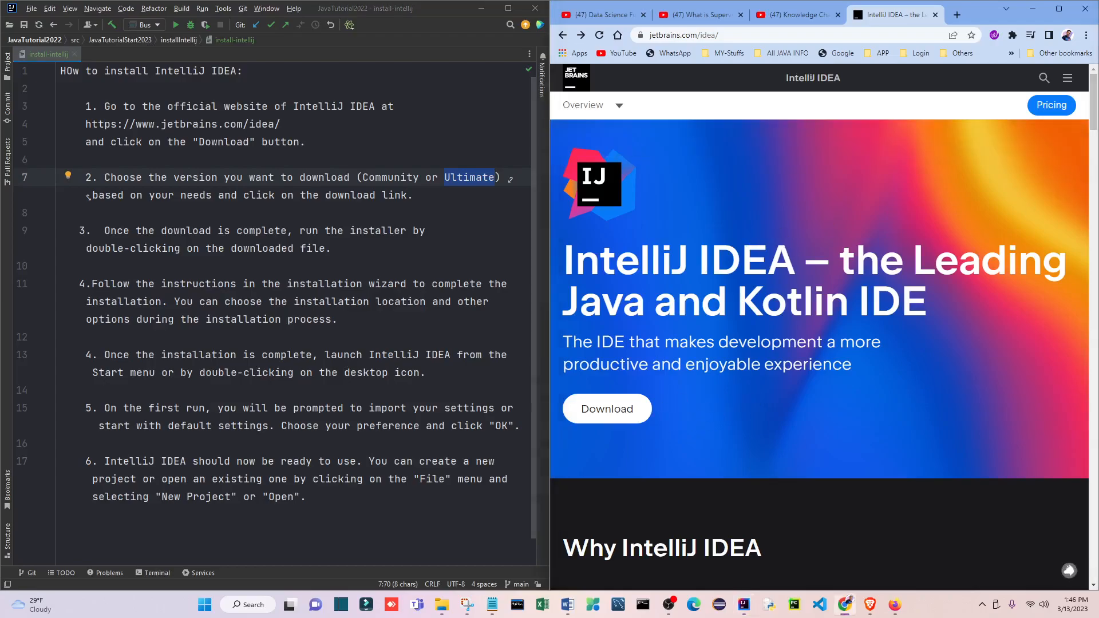
pyautogui.doubleClick(389, 177)
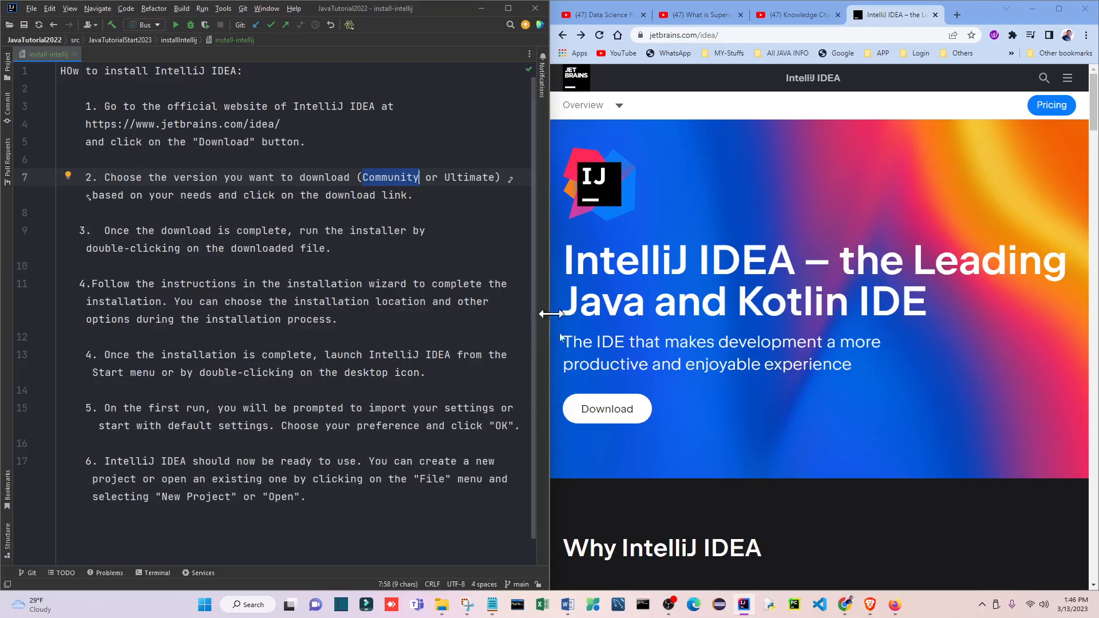
# - Open the IntelliJ IDEA download page and request the Windows .exe installer of the Community Edition
pyautogui.click(622, 416)
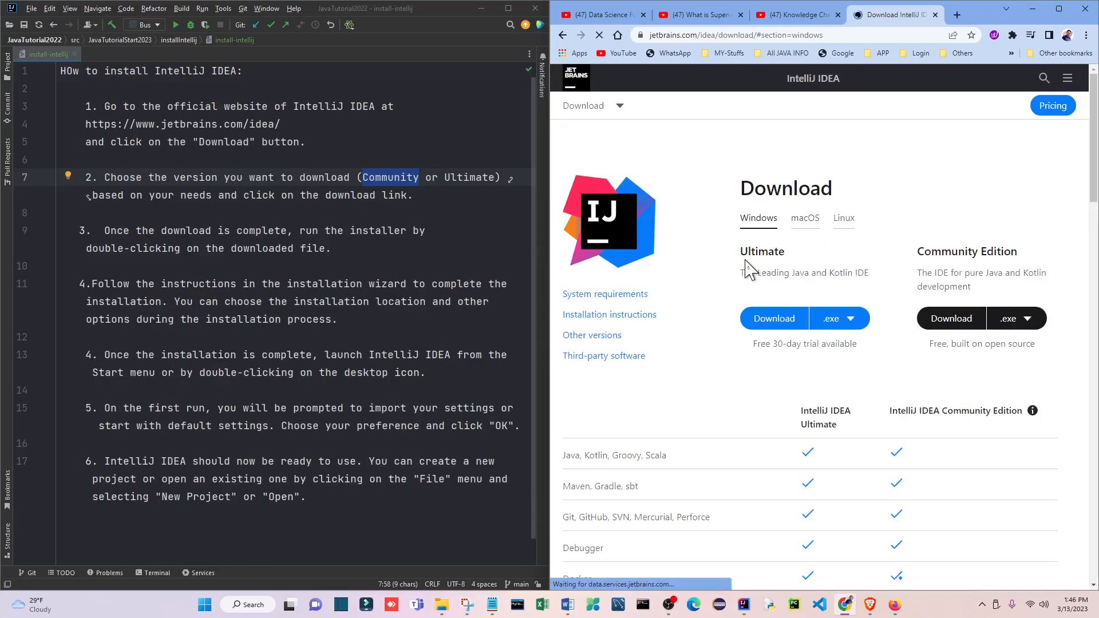
pyautogui.click(952, 318)
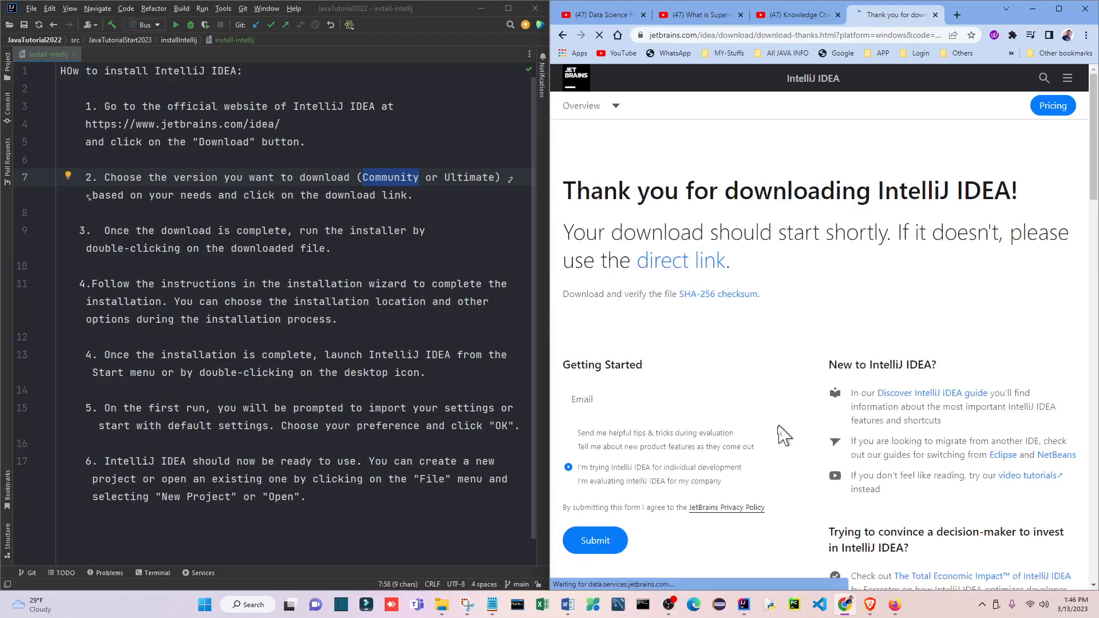
pyautogui.scroll(-3, 790, 458)
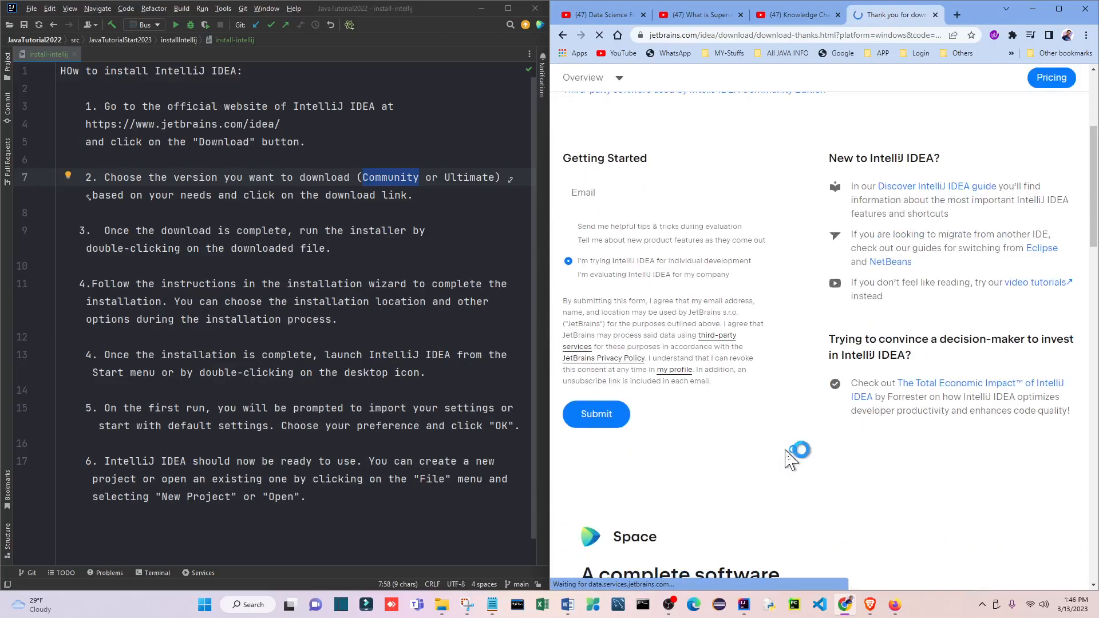
pyautogui.scroll(2, 790, 457)
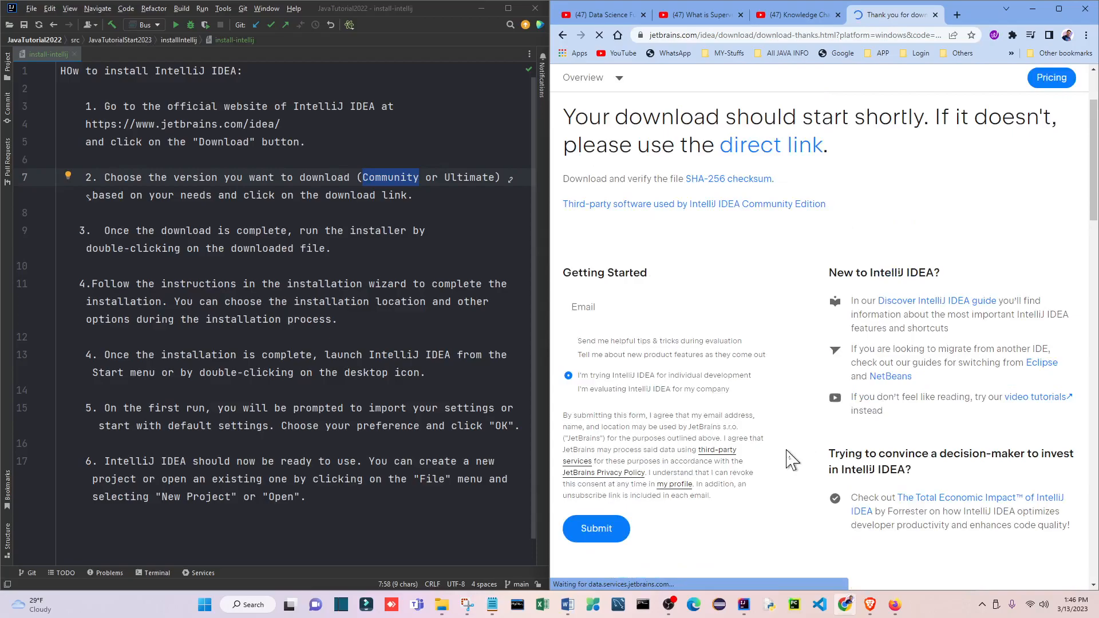
pyautogui.scroll(2, 792, 458)
pyautogui.scroll(-1, 806, 476)
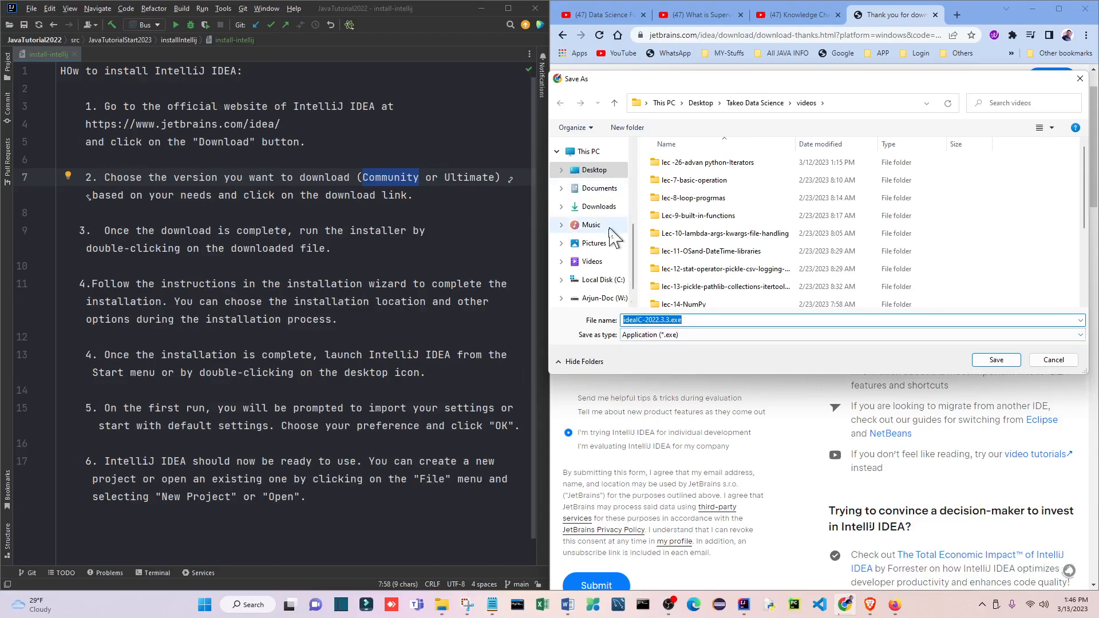
# - Browse to the Downloads folder as the save location for the installer and cancel the save
pyautogui.click(599, 206)
pyautogui.scroll(-5, 868, 205)
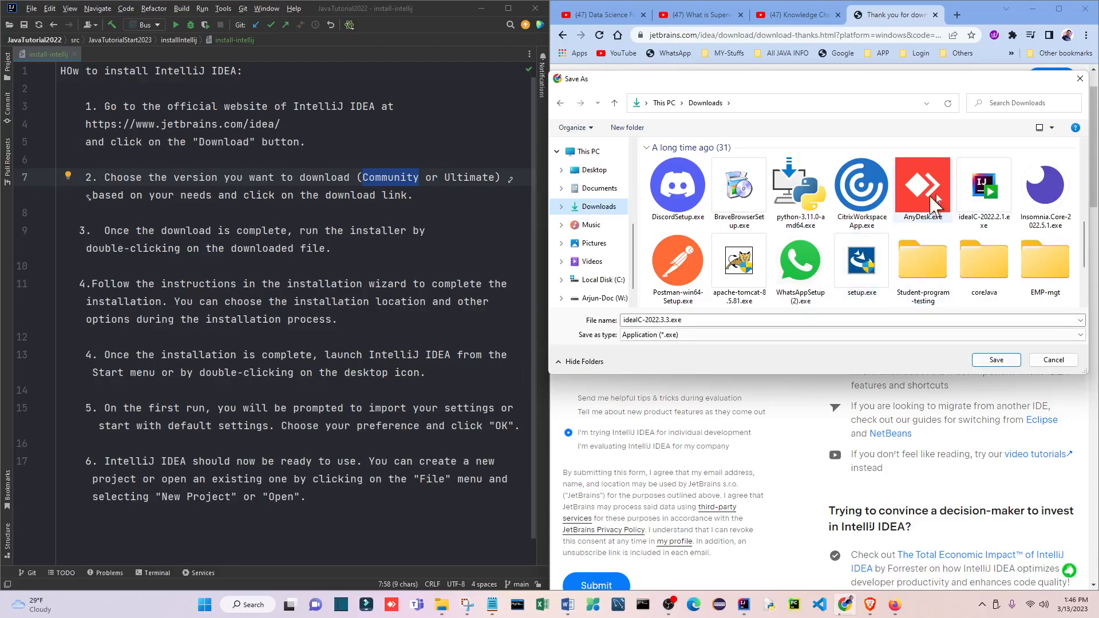
pyautogui.click(1053, 360)
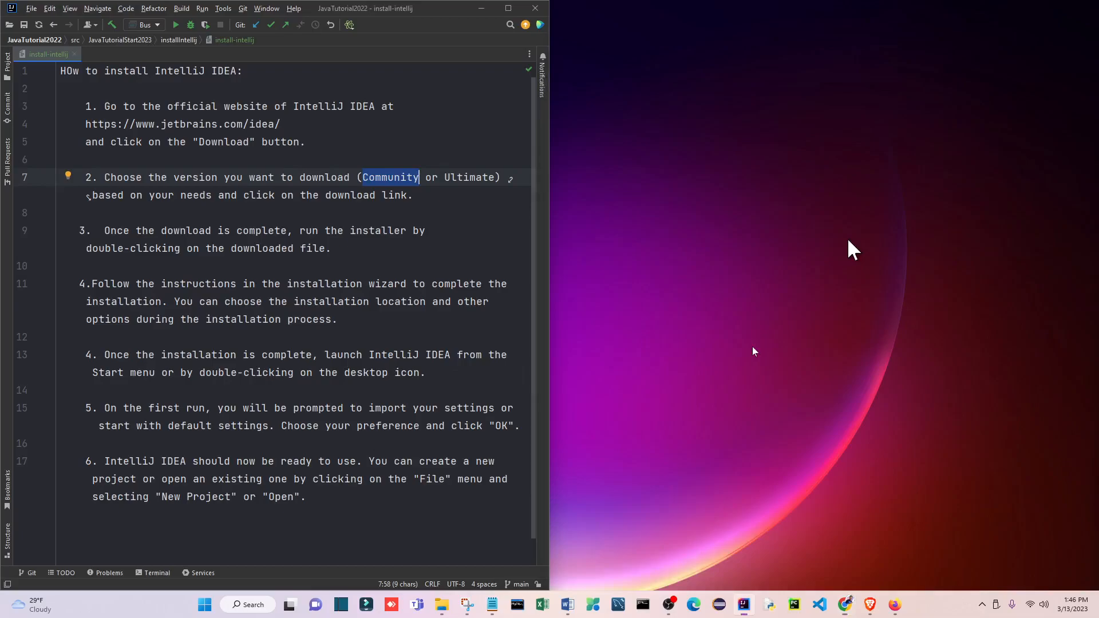
# - Switch to File Explorer, run the existing ideaIC-2022.2.1.exe installer from the Downloads folder, and quit its setup wizard
pyautogui.moveTo(441, 605)
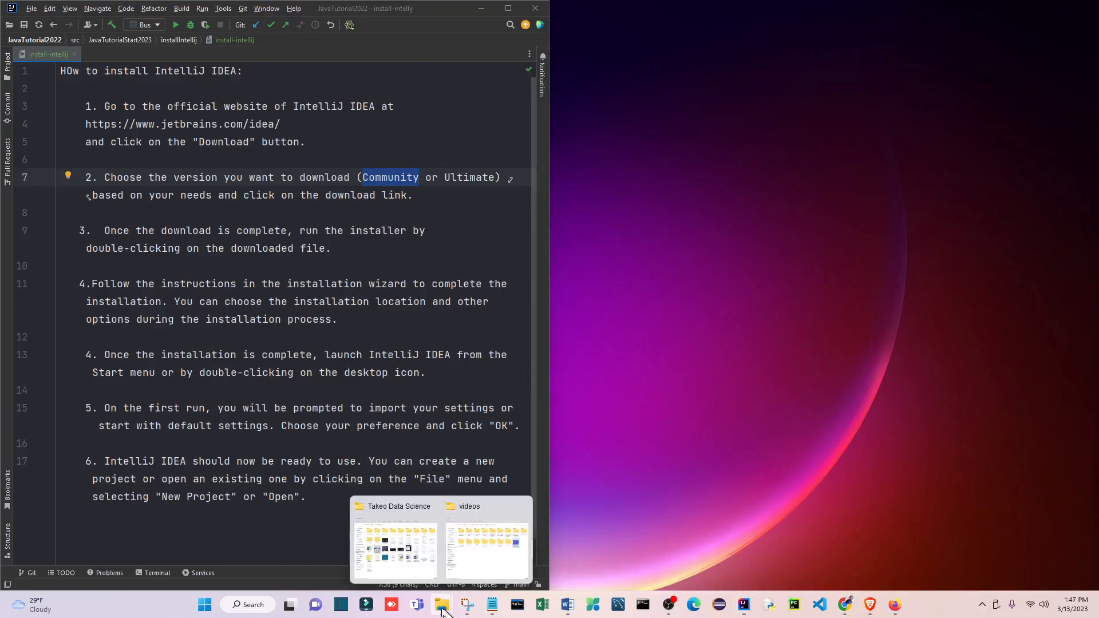
pyautogui.click(472, 552)
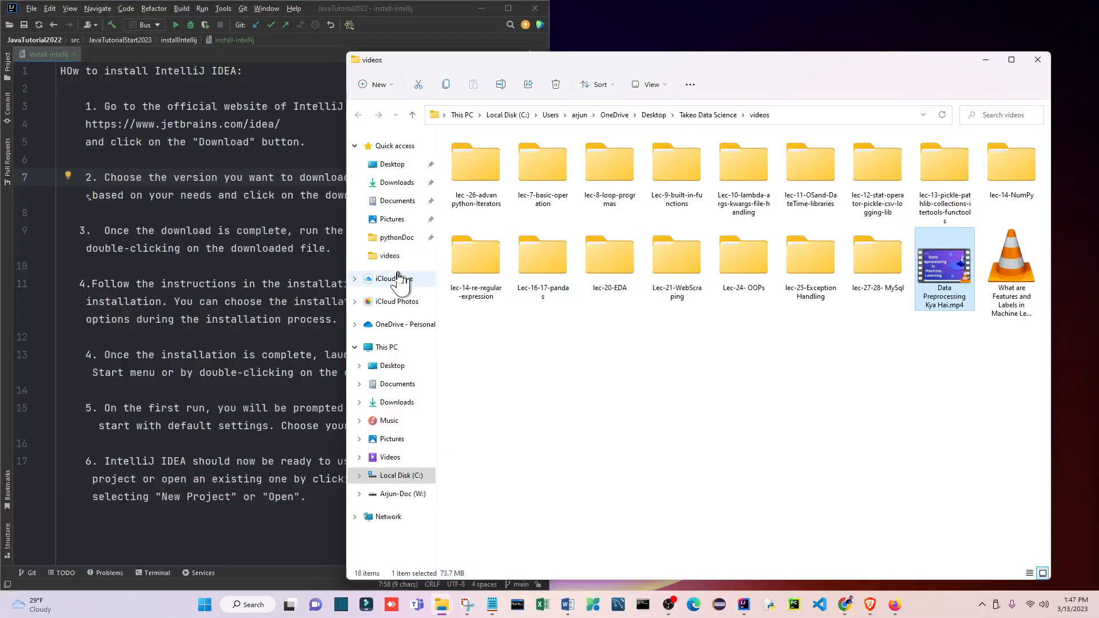
pyautogui.click(399, 201)
pyautogui.click(396, 182)
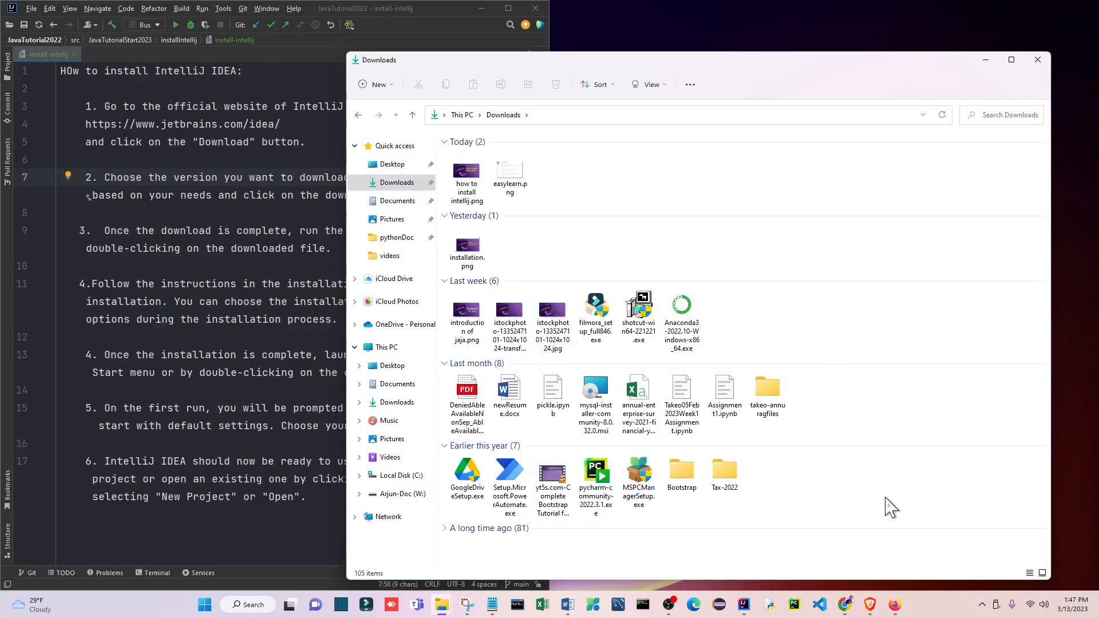
pyautogui.click(852, 281)
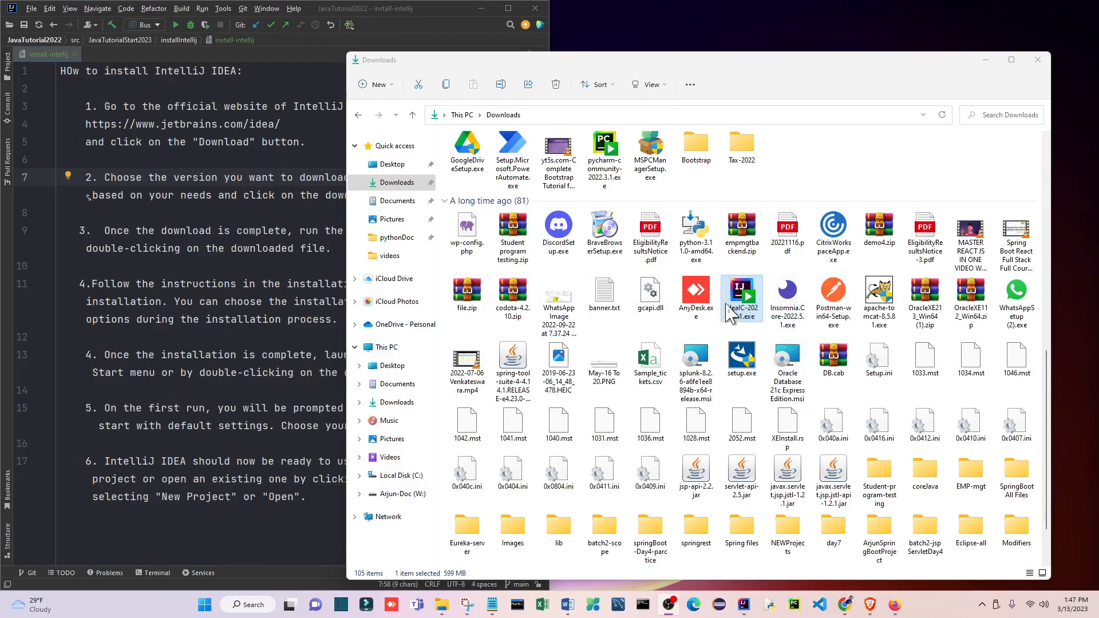
pyautogui.doubleClick(736, 296)
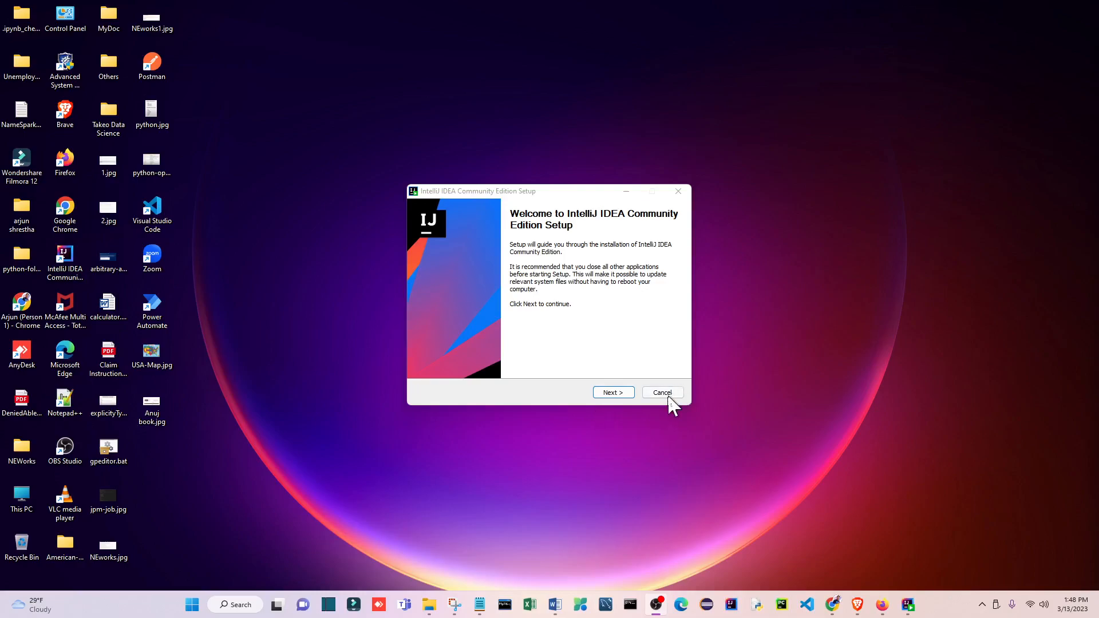
pyautogui.click(671, 393)
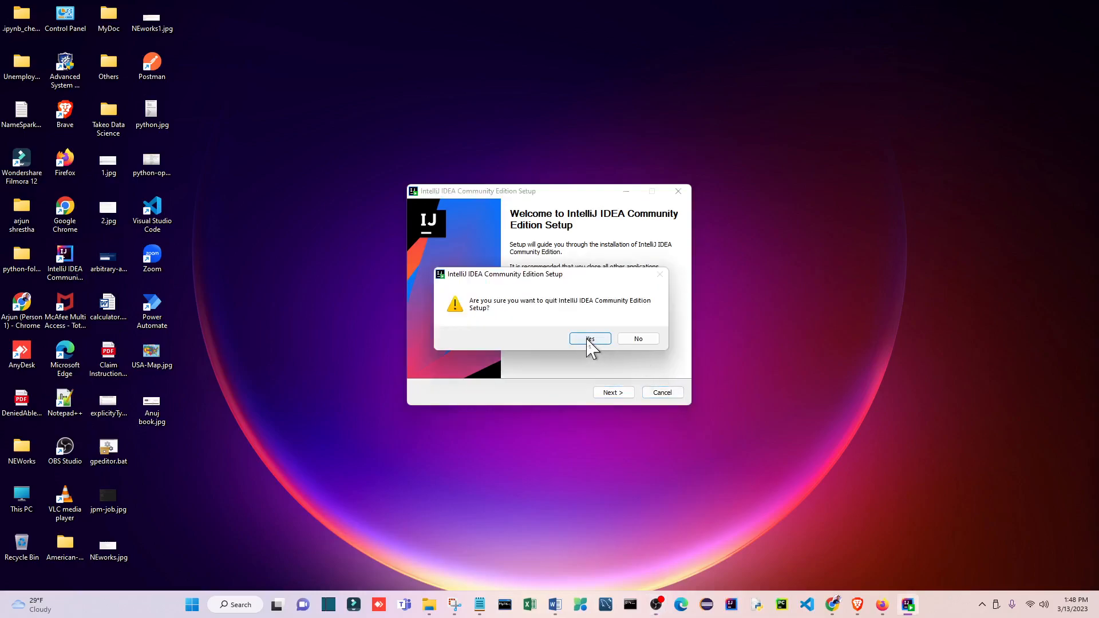
pyautogui.click(590, 338)
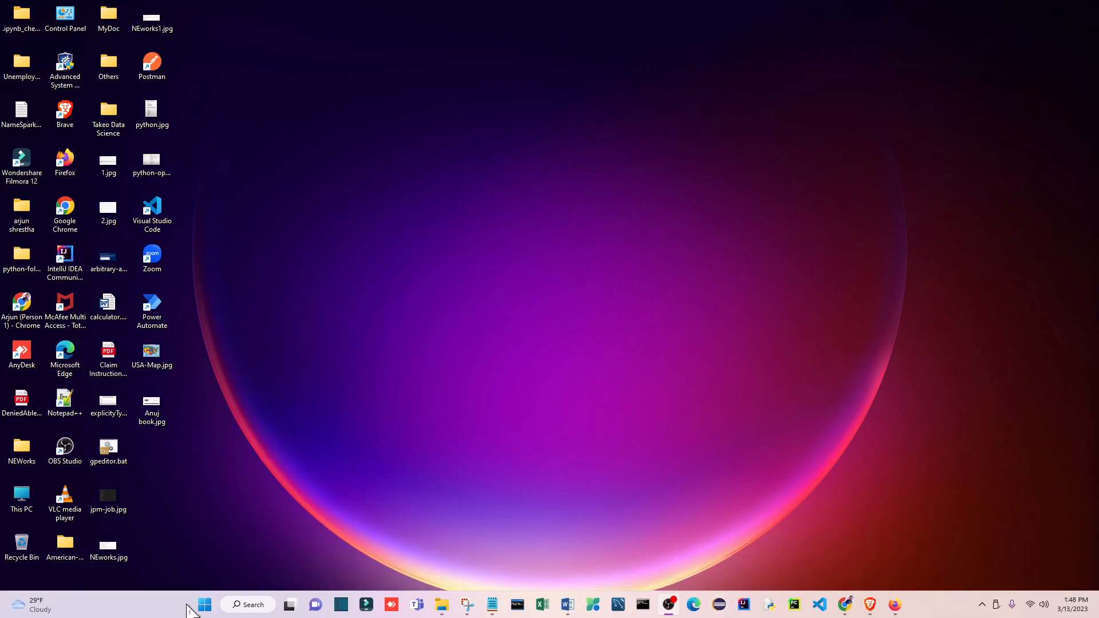
# - Find IntelliJ IDEA Community Edition in the JetBrains folder among all installed Windows apps
pyautogui.click(205, 605)
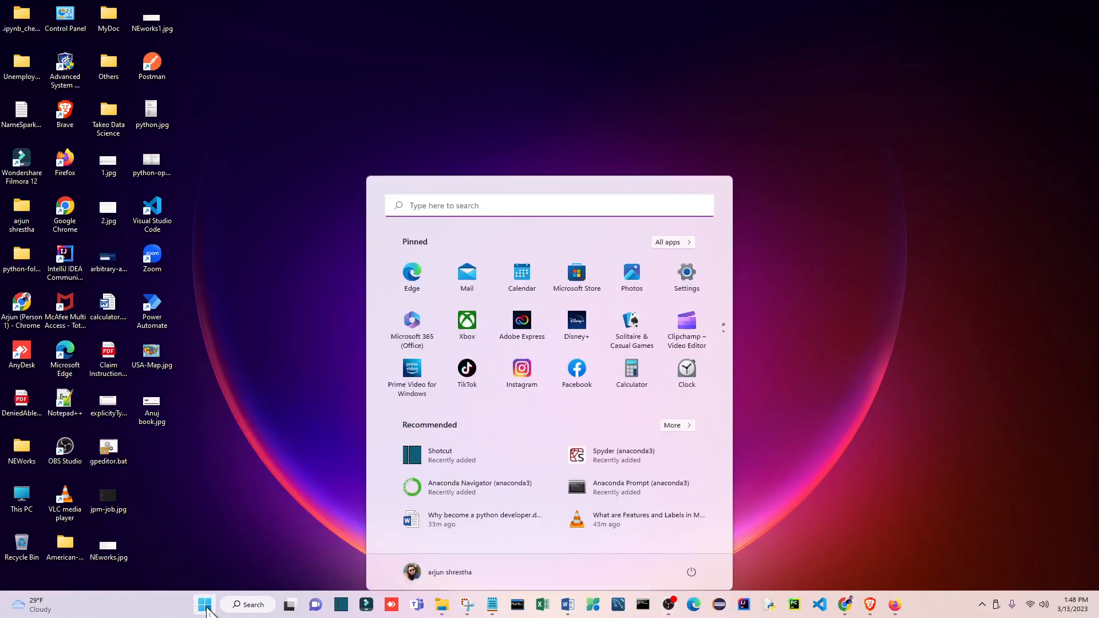
pyautogui.click(524, 204)
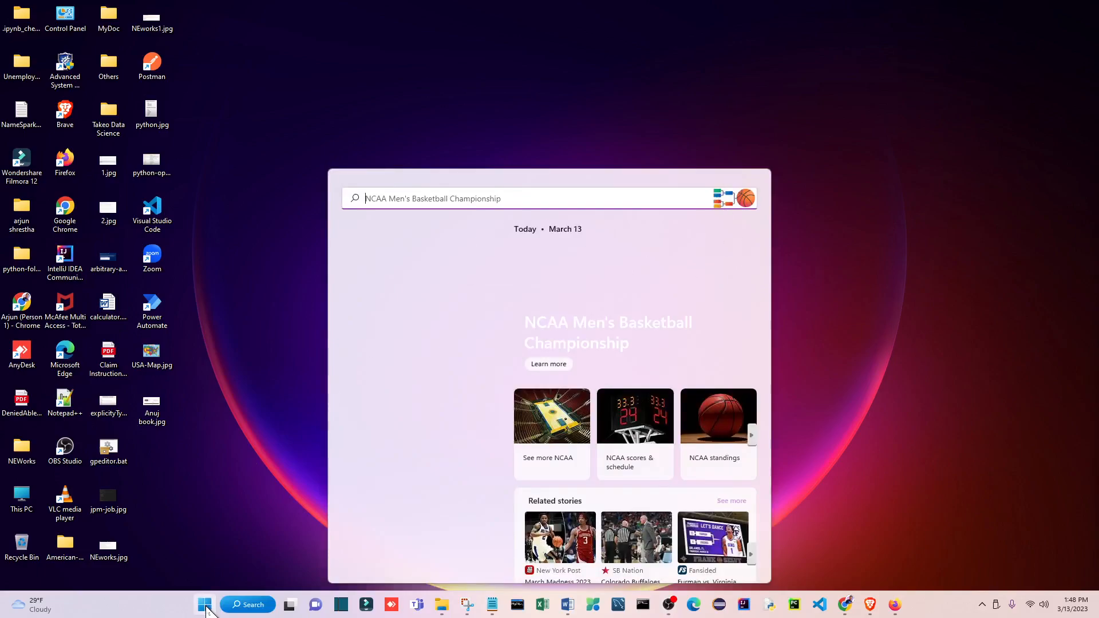
pyautogui.click(919, 295)
pyautogui.click(204, 606)
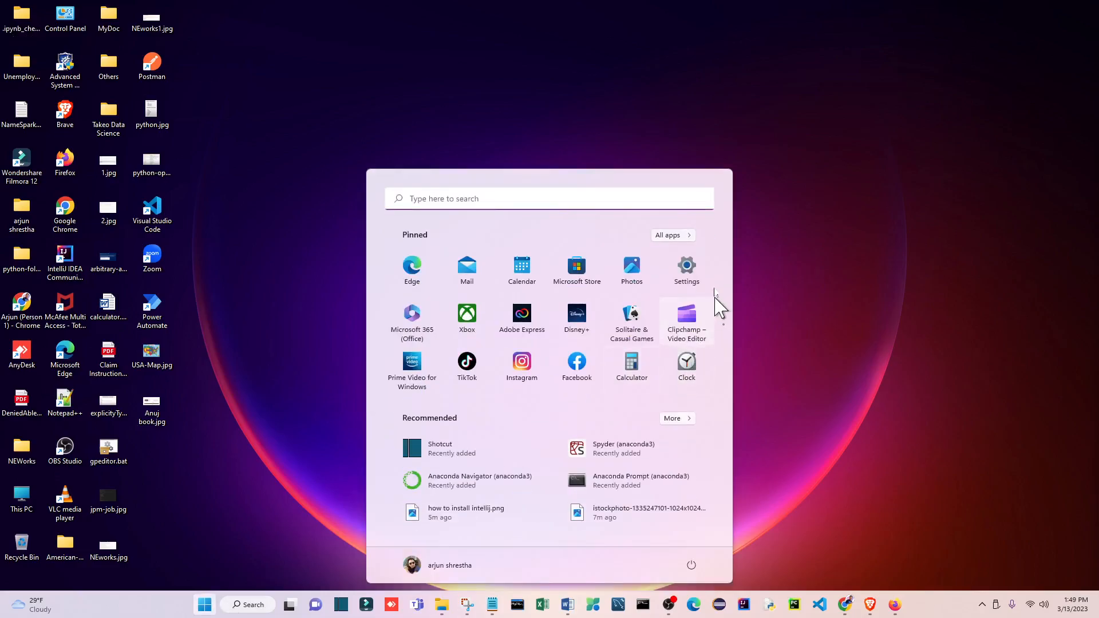
pyautogui.click(683, 236)
pyautogui.scroll(-5, 452, 497)
pyautogui.scroll(-5, 460, 486)
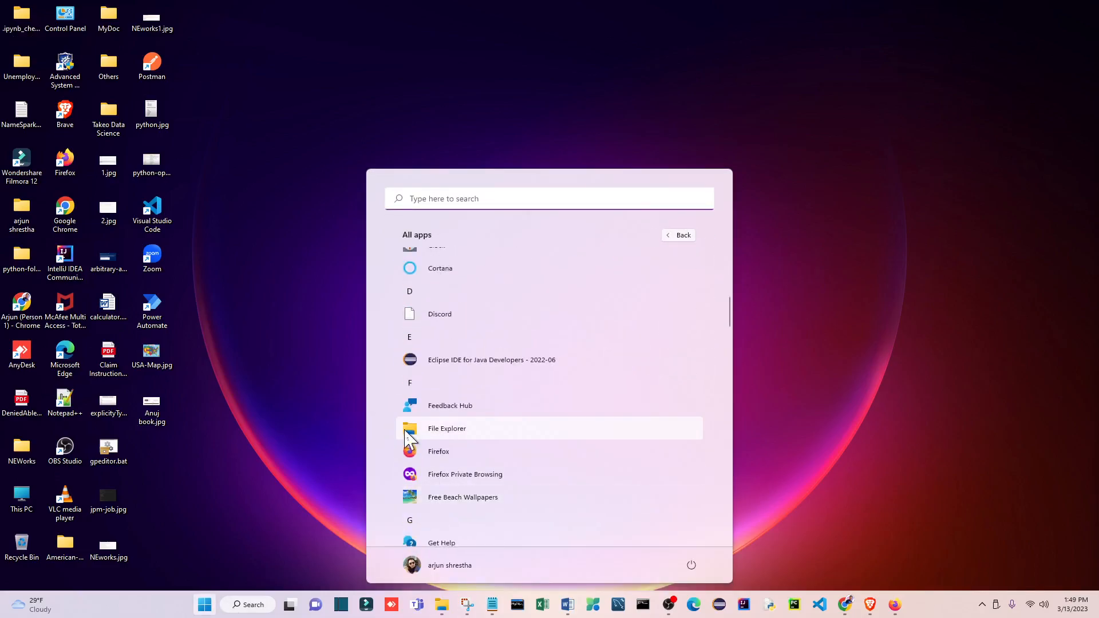
pyautogui.scroll(-4, 466, 455)
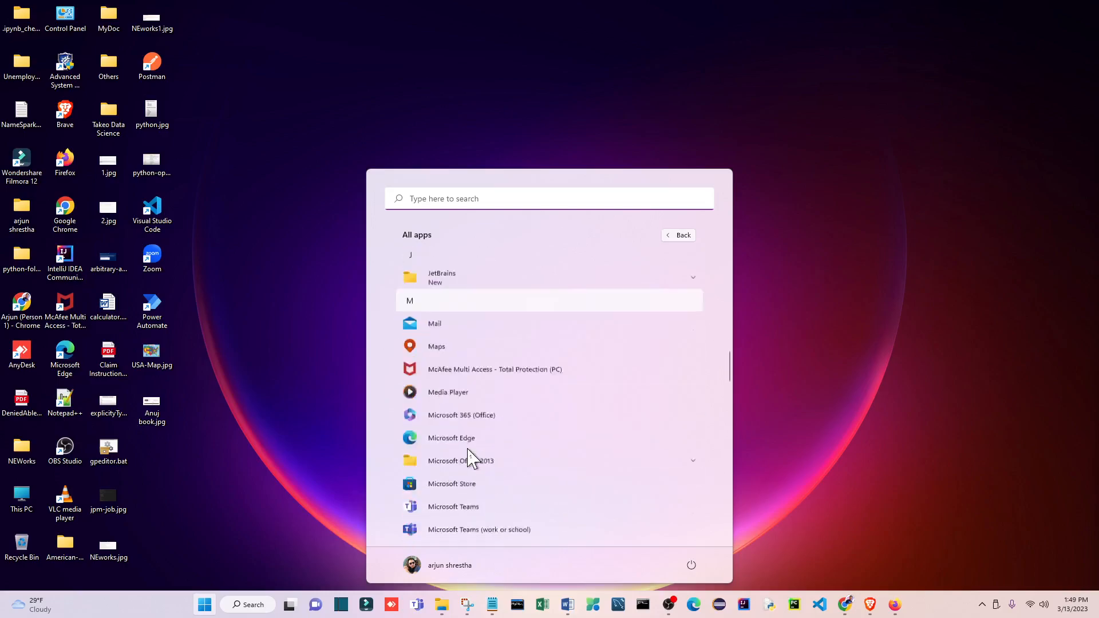
pyautogui.scroll(3, 455, 334)
pyautogui.click(697, 371)
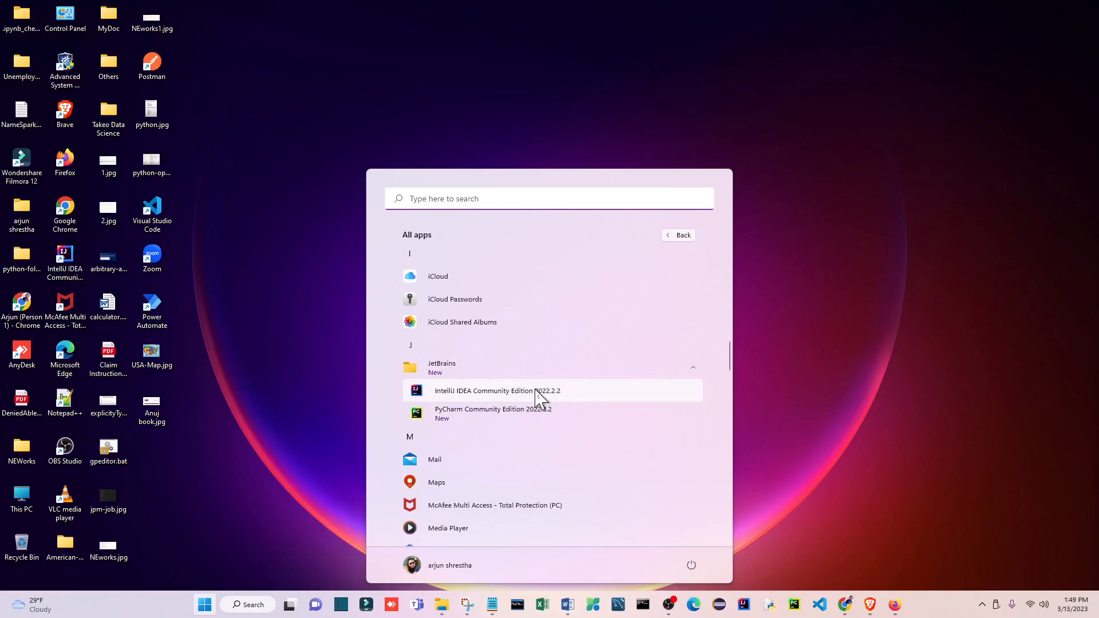
pyautogui.click(897, 351)
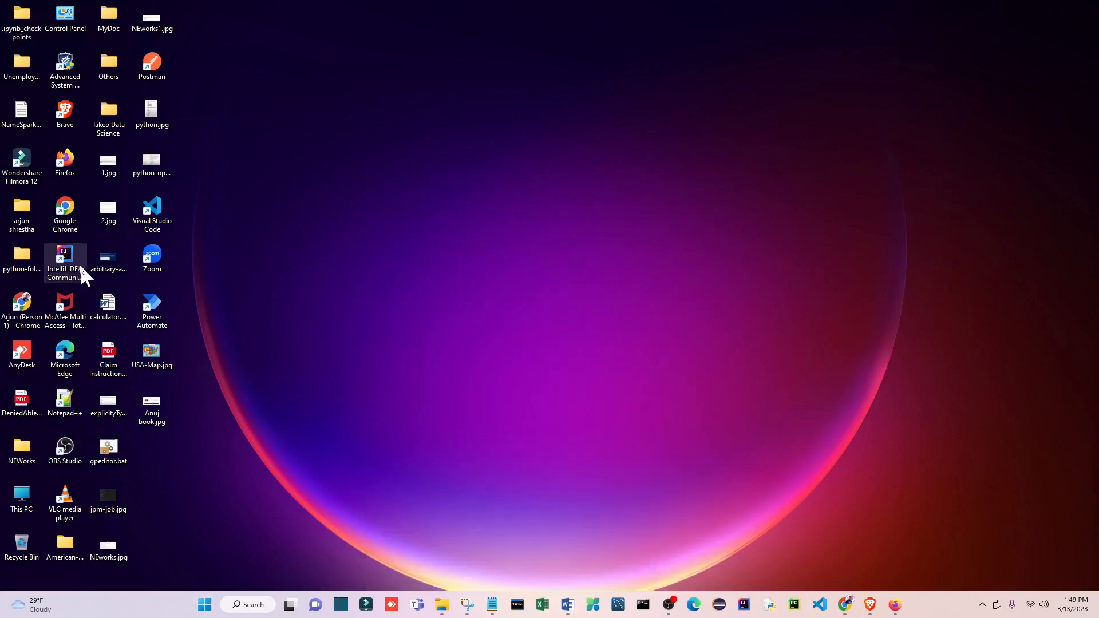
# - Launch IntelliJ IDEA Community Edition from its desktop shortcut and examine the src folder of the JavaTutorial2022 project
pyautogui.doubleClick(70, 265)
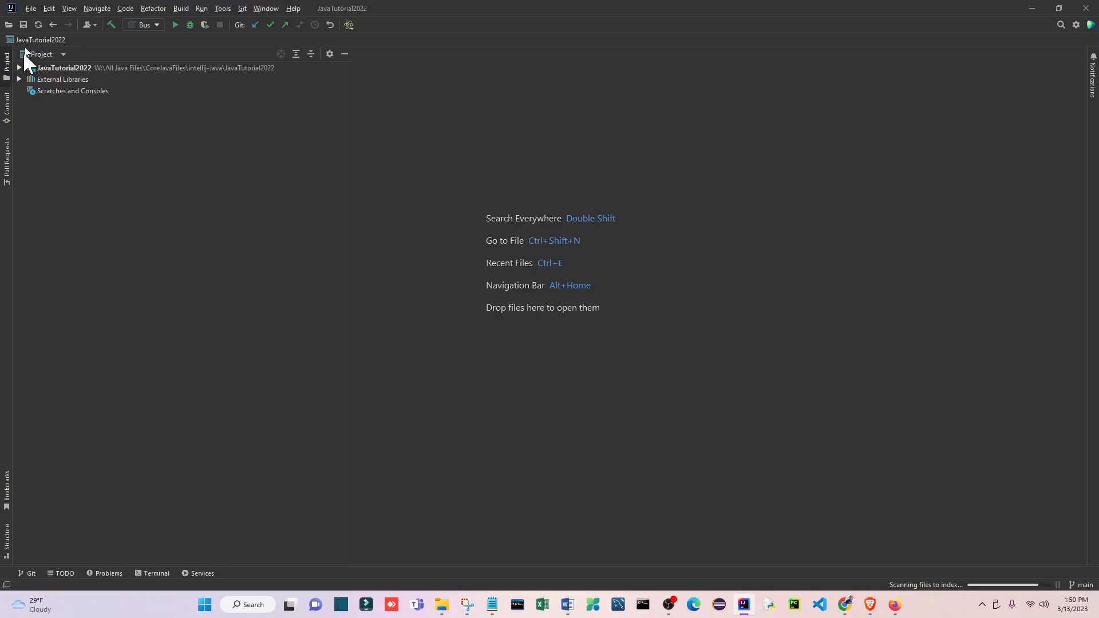
pyautogui.click(30, 8)
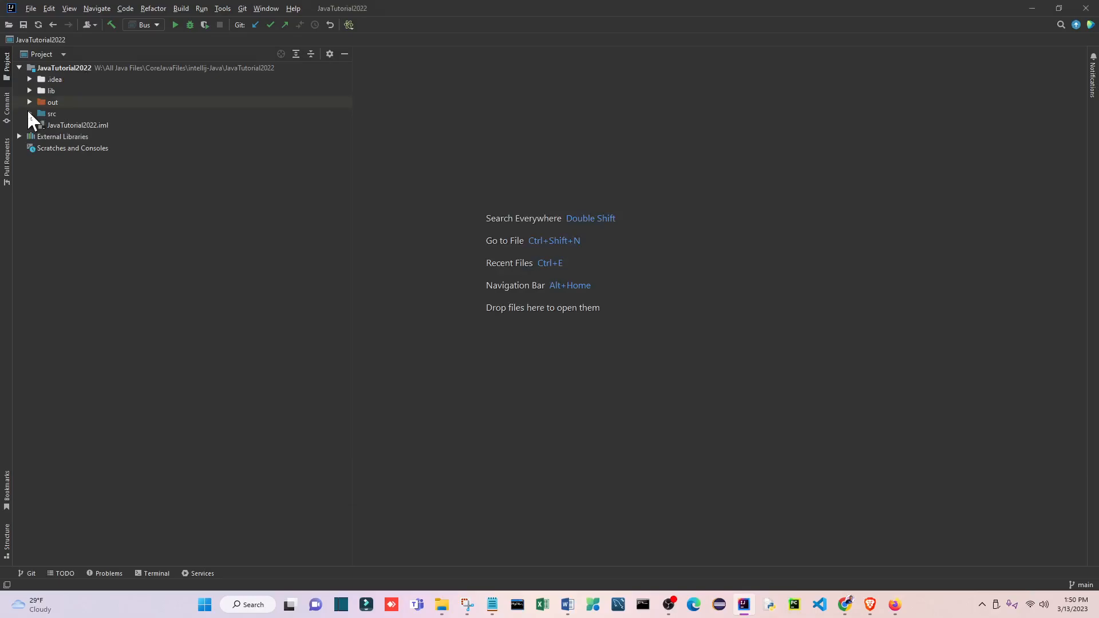
pyautogui.click(48, 68)
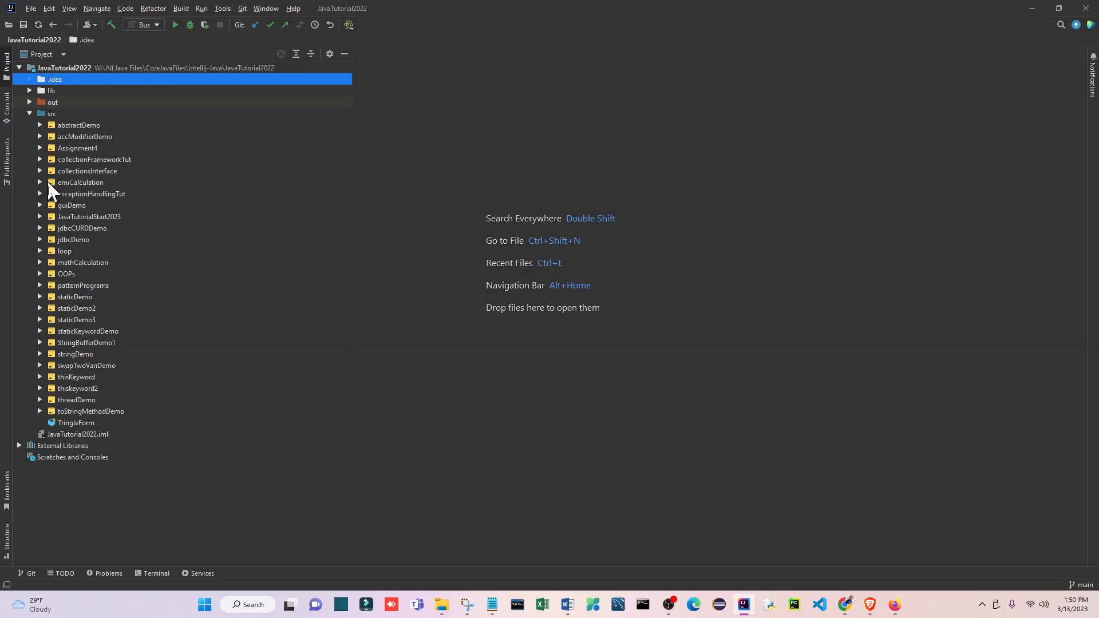
pyautogui.click(29, 113)
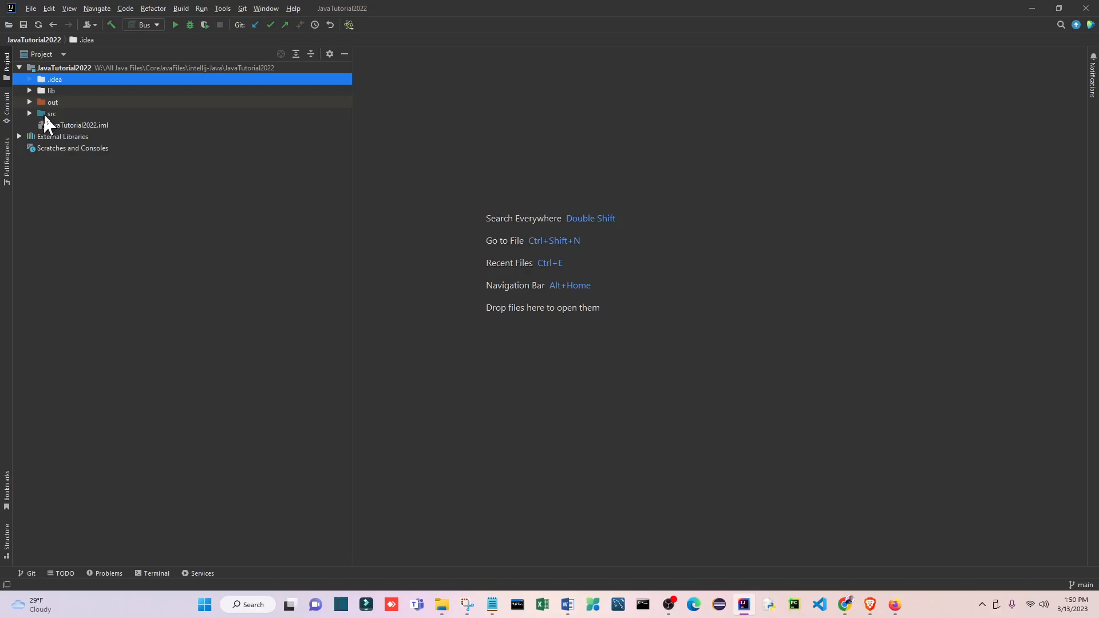
pyautogui.click(29, 113)
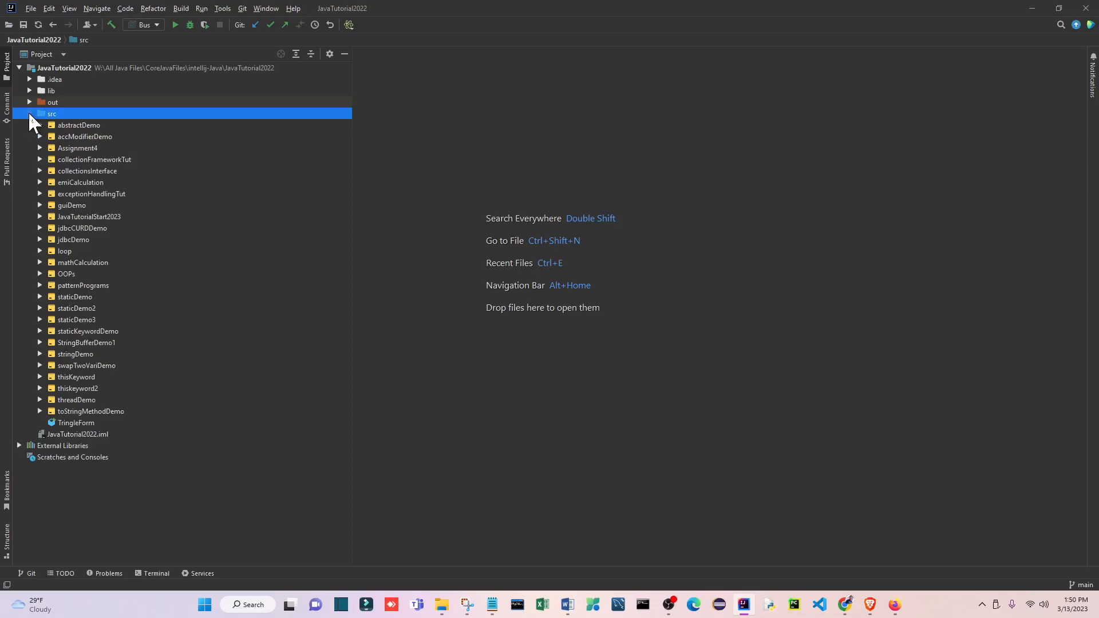
pyautogui.click(29, 113)
# - Create a package named firstProgram inside the src folder
pyautogui.rightClick(120, 111)
pyautogui.moveTo(145, 117)
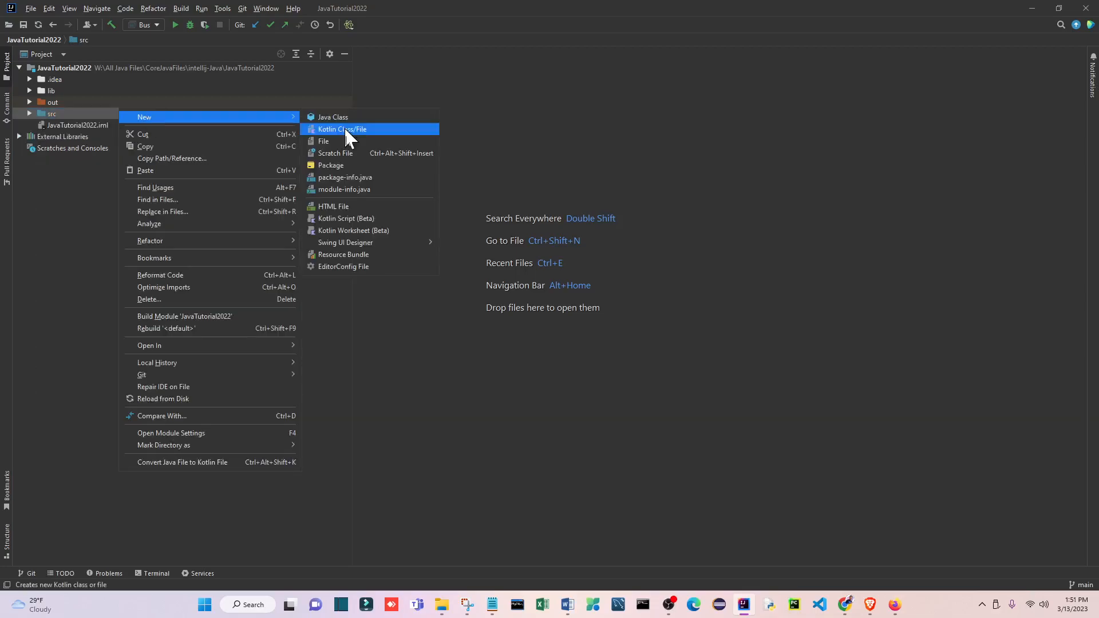
pyautogui.click(343, 166)
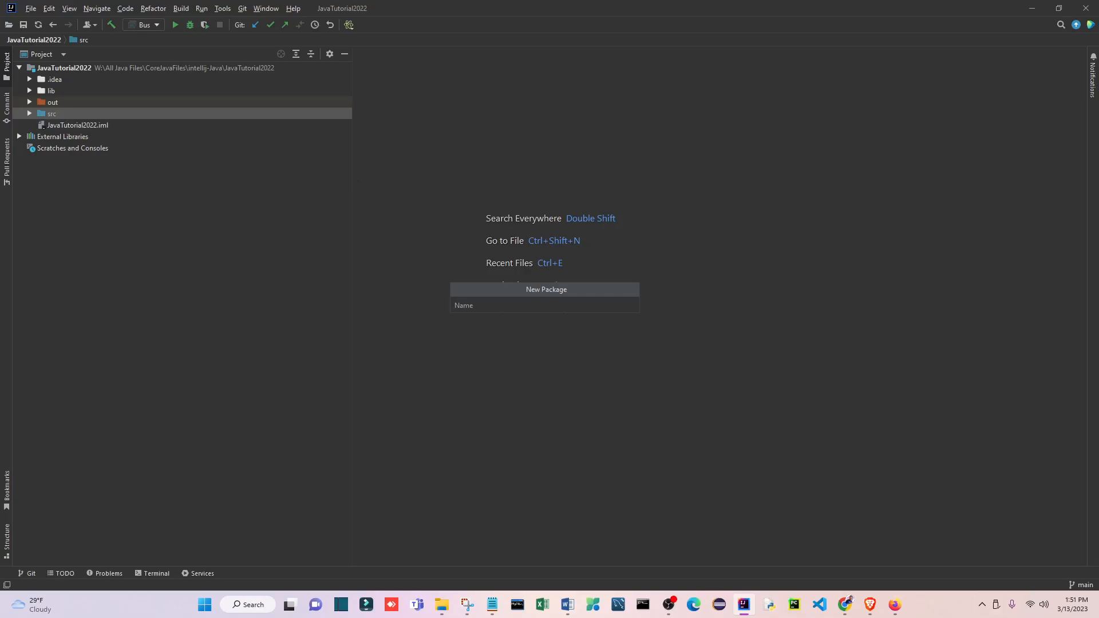
pyautogui.write('FirstP')
pyautogui.press('BackSpace')
pyautogui.press('BackSpace')
pyautogui.press('BackSpace')
pyautogui.press('BackSpace')
pyautogui.write('firstProgram')
pyautogui.press('Return')
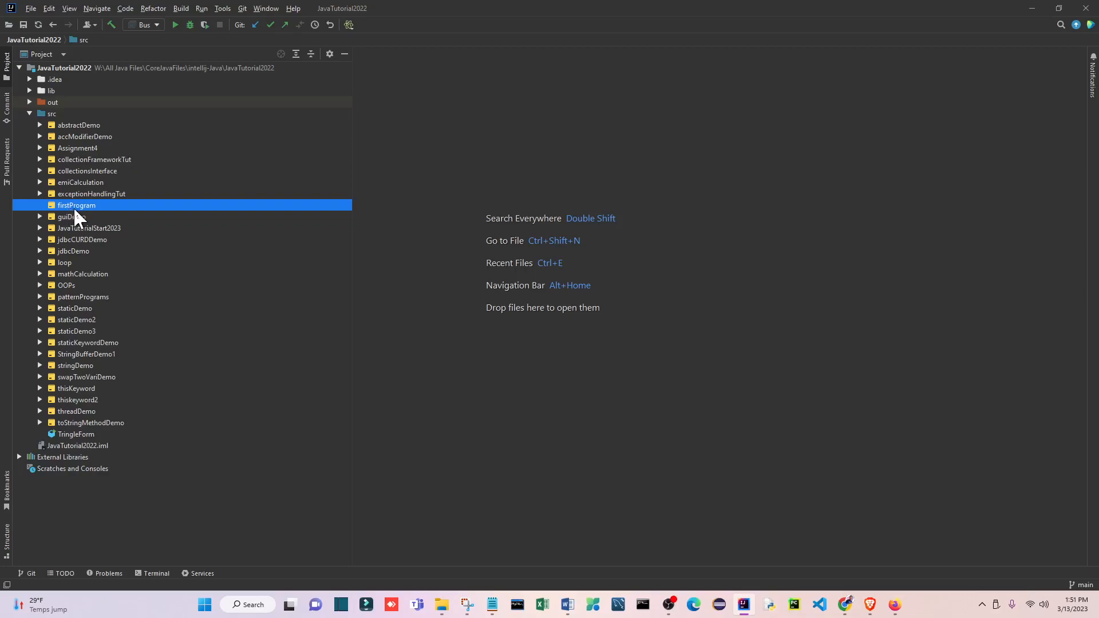
# - Create a Java class named hello in the firstProgram package
pyautogui.rightClick(111, 208)
pyautogui.moveTo(138, 211)
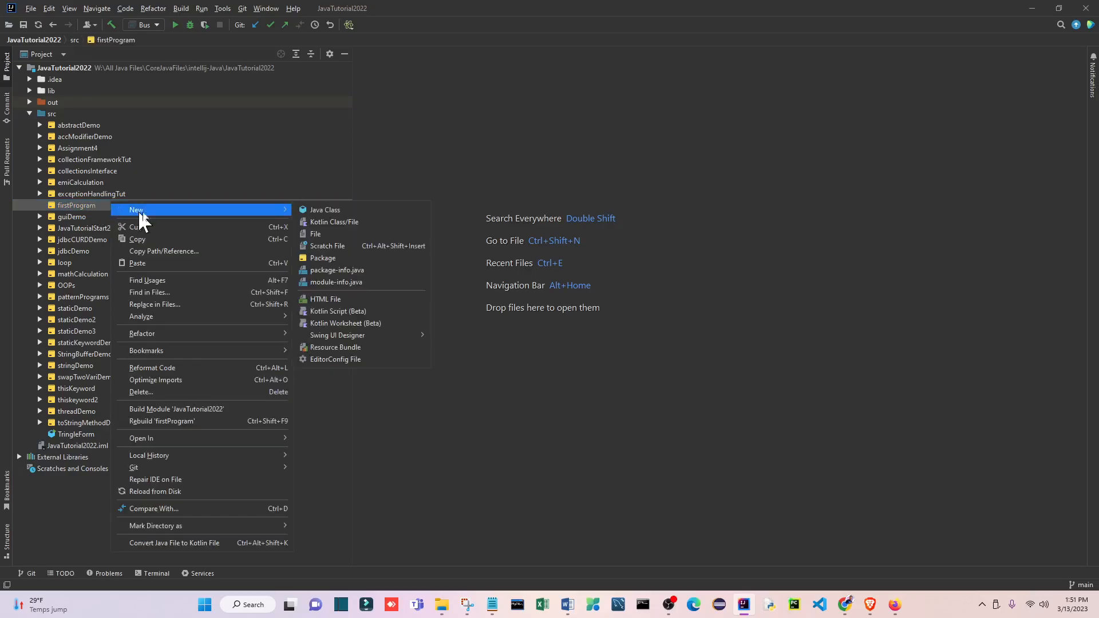
pyautogui.click(338, 212)
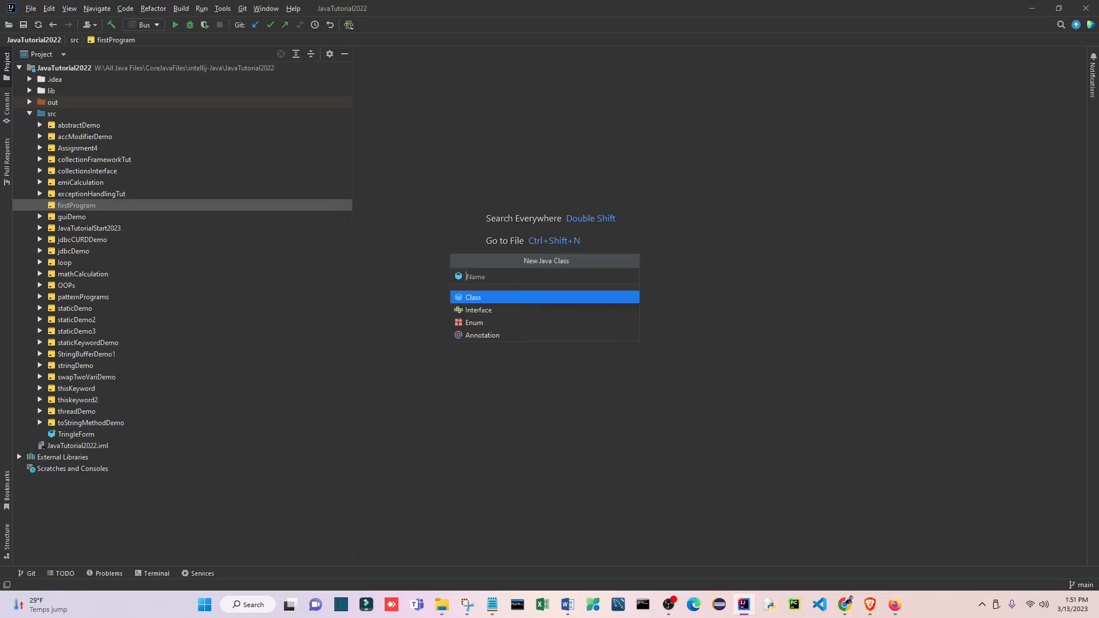
pyautogui.write('hello')
pyautogui.click(502, 297)
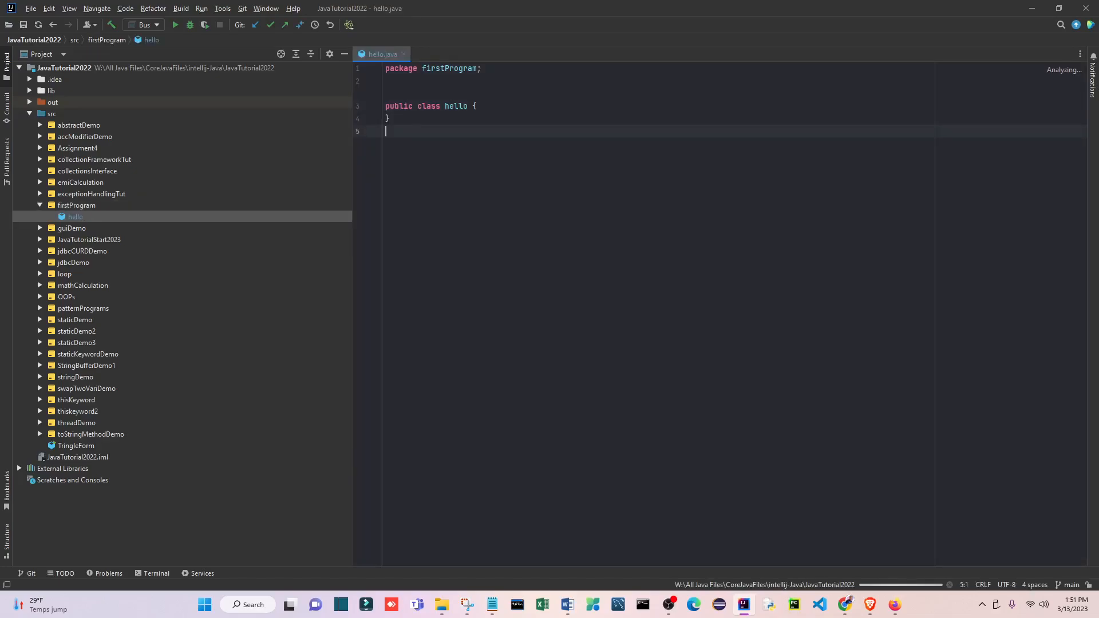
# - Insert a public static void main(String[] args) method in the hello class by expanding the main template
pyautogui.click(477, 106)
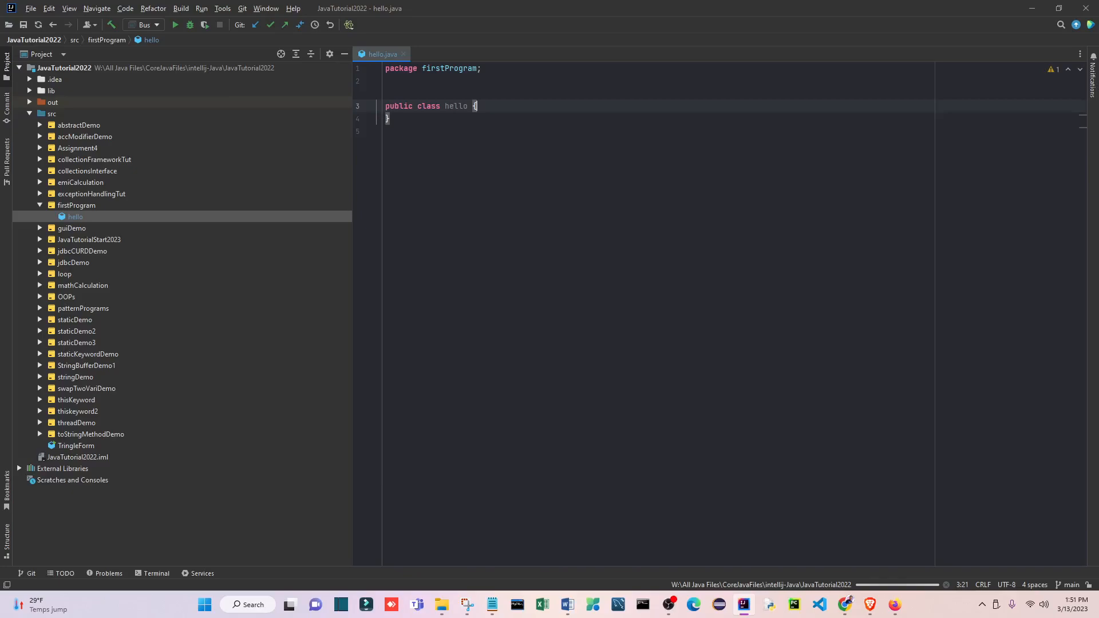
pyautogui.doubleClick(457, 106)
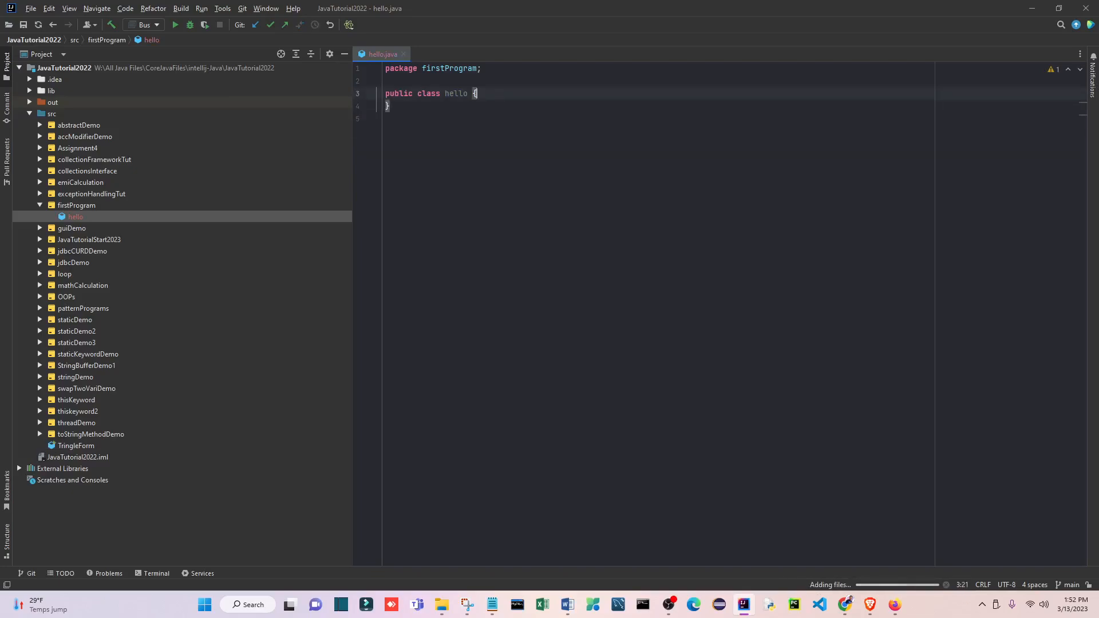
pyautogui.press('Return')
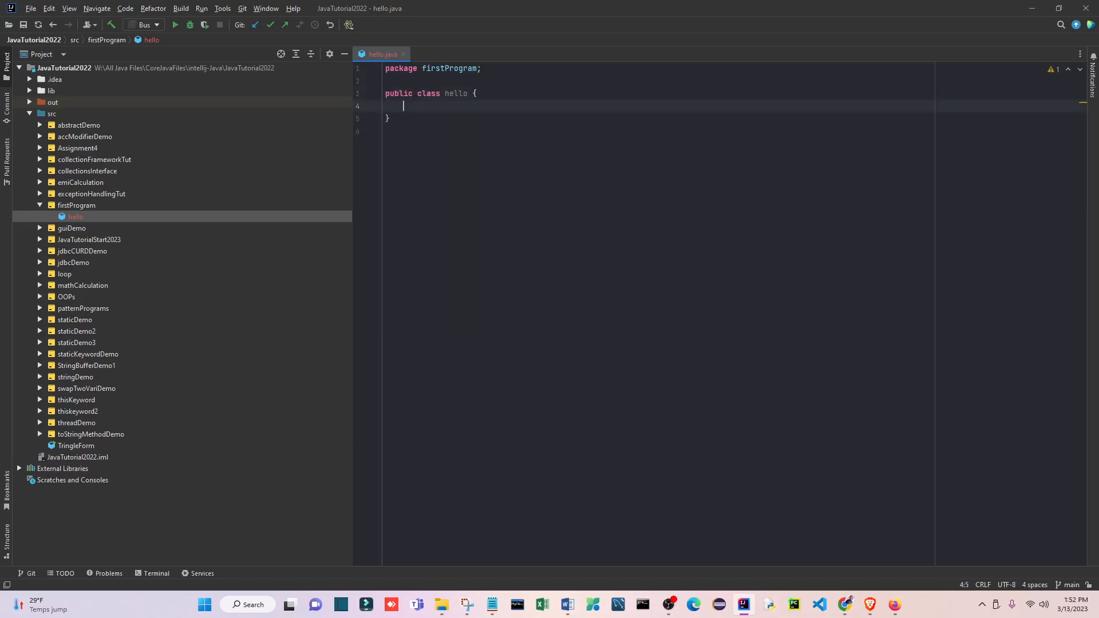
pyautogui.write('main')
pyautogui.press('Return')
pyautogui.press('Down')
pyautogui.doubleClick(456, 93)
pyautogui.click(404, 106)
pyautogui.write('main')
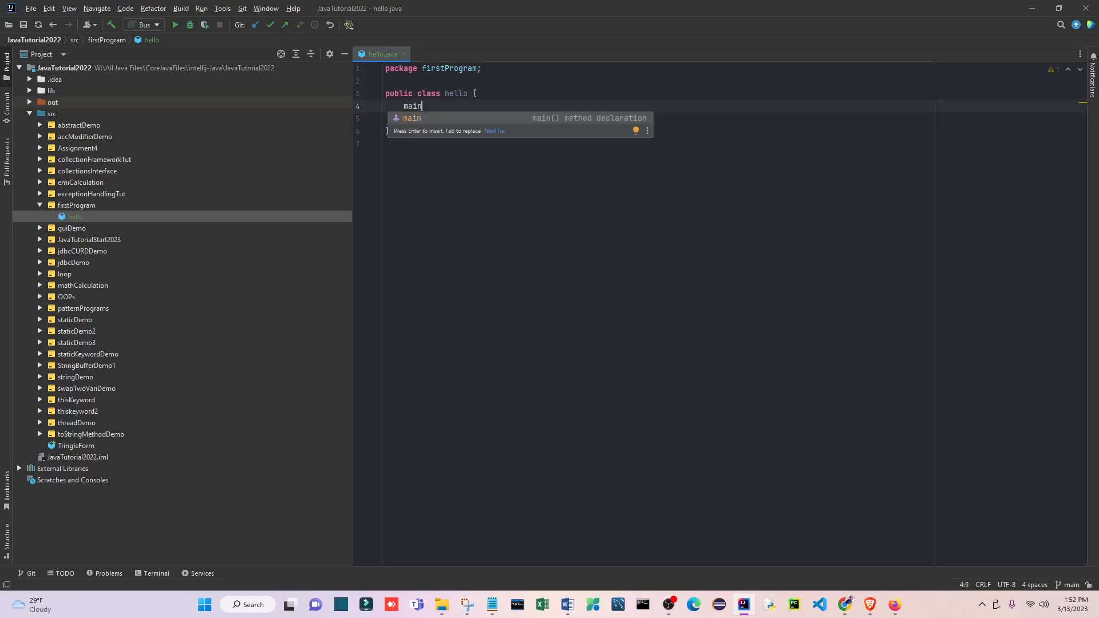
pyautogui.press('Escape')
pyautogui.press('Tab')
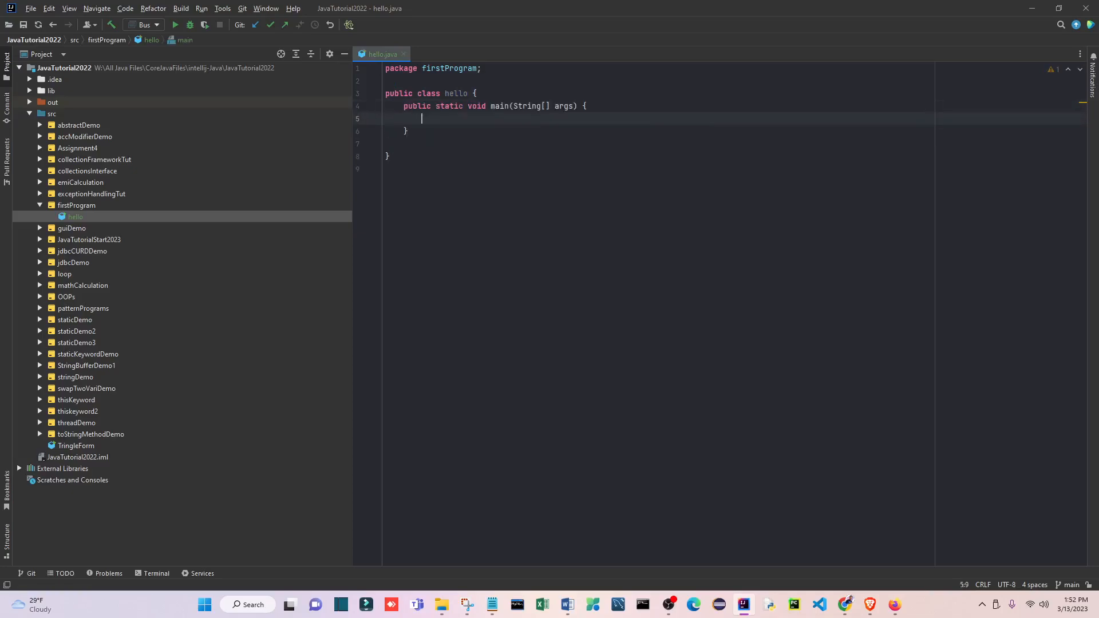
pyautogui.press('Down')
pyautogui.write('ain')
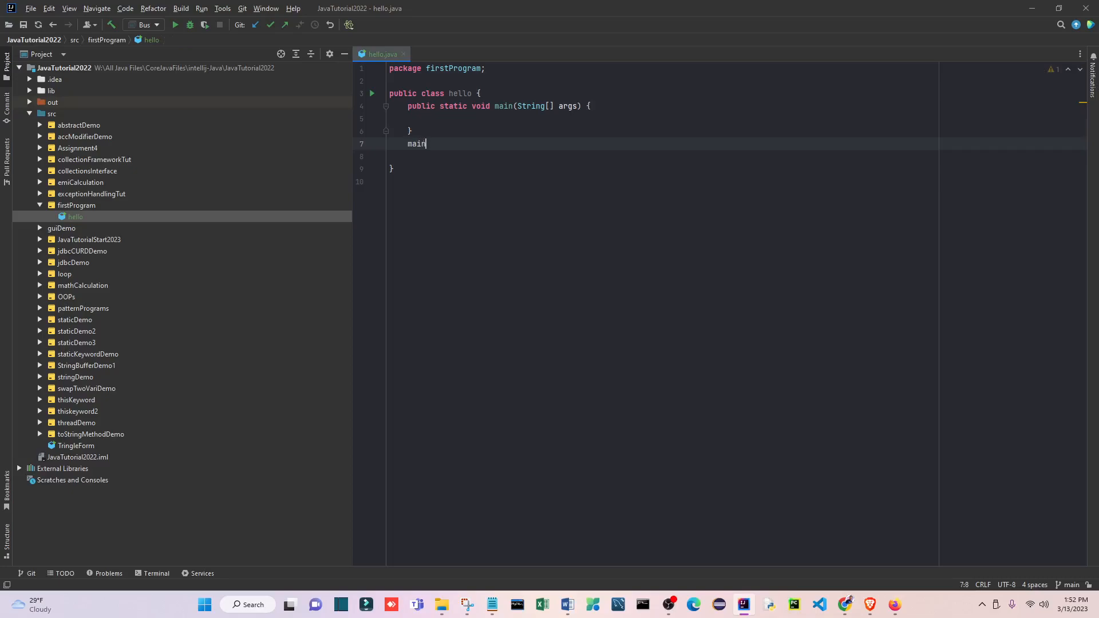
pyautogui.press('Escape')
pyautogui.hotkey('shift', 'Home')
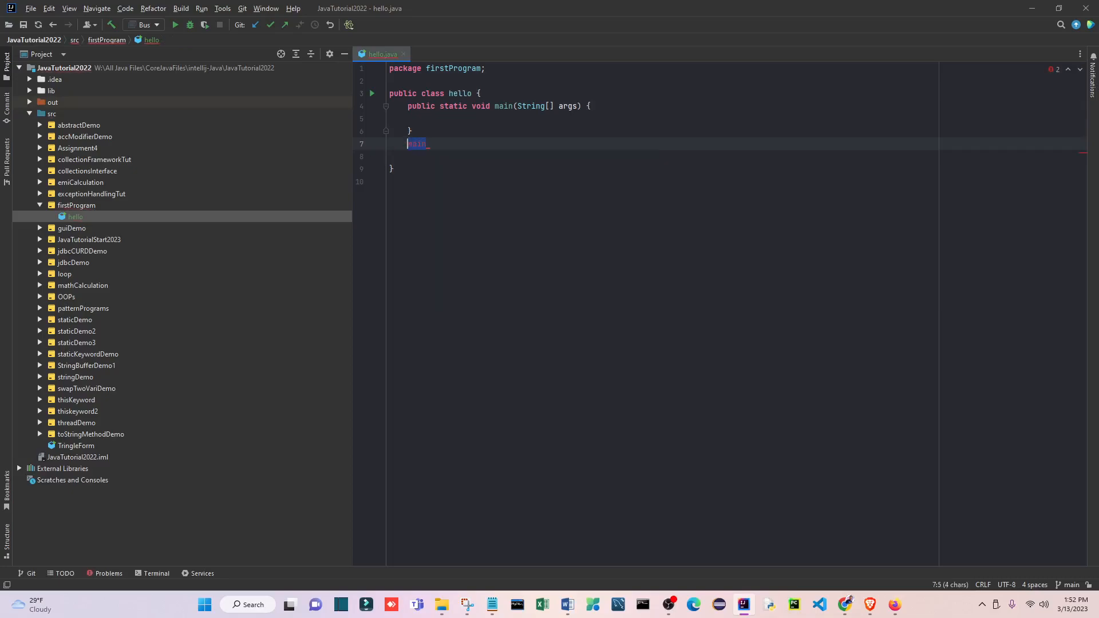
pyautogui.write('mian')
pyautogui.press('BackSpace')
pyautogui.press('BackSpace')
pyautogui.press('BackSpace')
pyautogui.press('BackSpace')
# - Delete the main method from the hello class and generate it again from the main template
pyautogui.moveTo(408, 143); pyautogui.dragTo(393, 106)
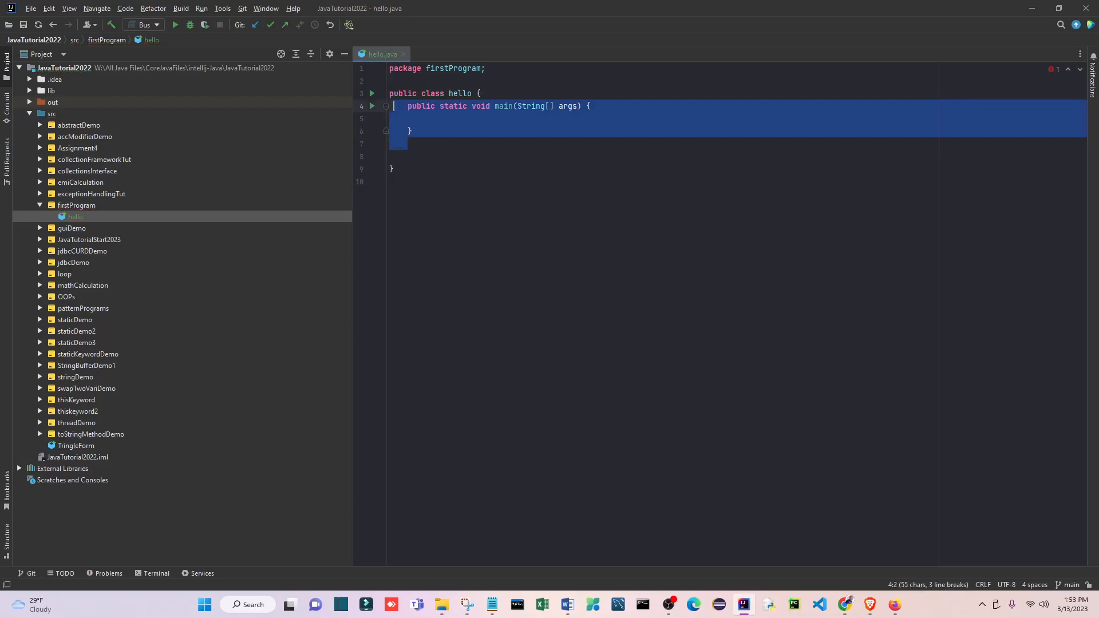
pyautogui.press('BackSpace')
pyautogui.write('main')
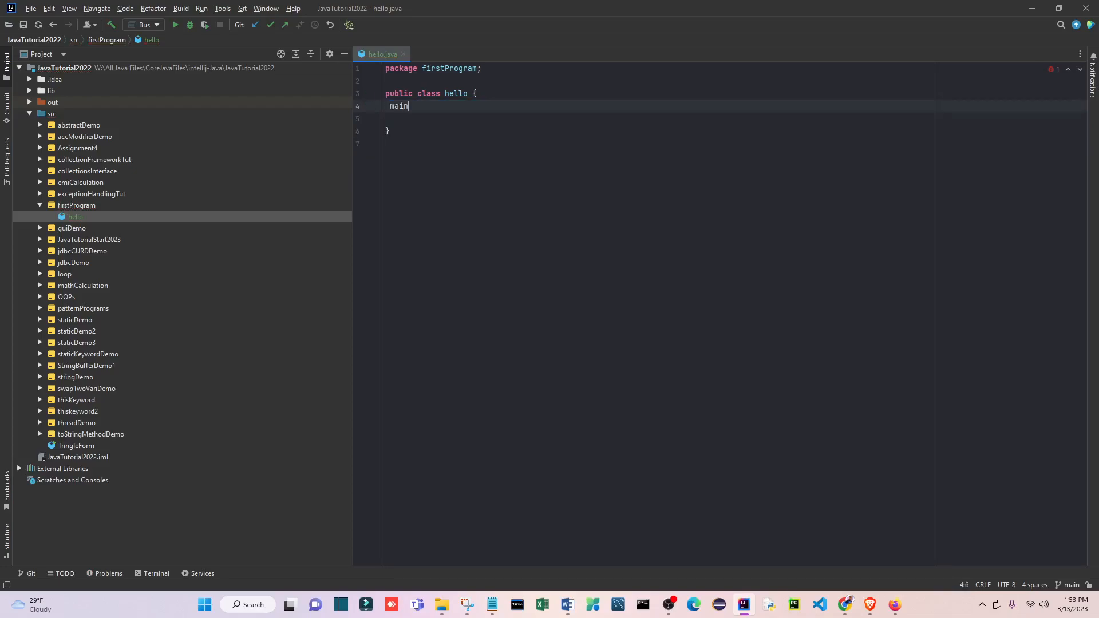
pyautogui.press('BackSpace')
pyautogui.press('BackSpace')
pyautogui.press('BackSpace')
pyautogui.press('BackSpace')
pyautogui.press('BackSpace')
pyautogui.press('Return')
pyautogui.write('main')
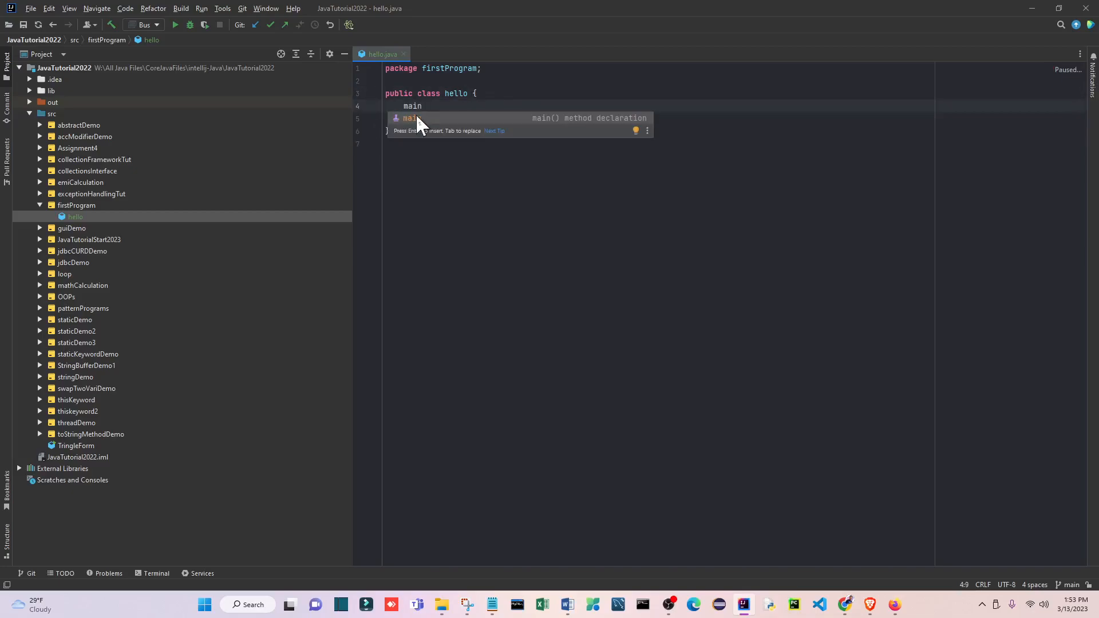
pyautogui.press('Return')
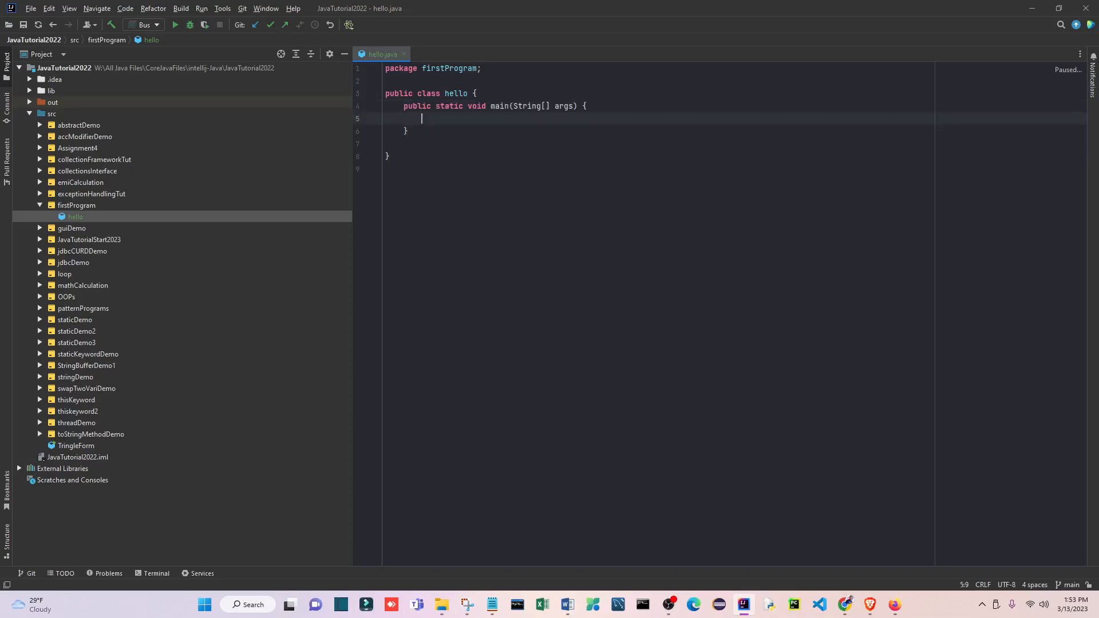
# - Examine the main method's signature, including its public static void modifiers, the String[] type and the args parameter
pyautogui.press('Up')
pyautogui.press('Home')
pyautogui.hotkey('shift', 'Right')
pyautogui.hotkey('shift', 'Right')
pyautogui.hotkey('shift', 'Right')
pyautogui.hotkey('shift', 'Right')
pyautogui.hotkey('shift', 'Right')
pyautogui.hotkey('shift', 'Right')
pyautogui.hotkey('shift', 'Right')
pyautogui.hotkey('shift', 'Right')
pyautogui.hotkey('shift', 'Right')
pyautogui.hotkey('shift', 'Right')
pyautogui.hotkey('shift', 'Right')
pyautogui.hotkey('shift', 'Right')
pyautogui.hotkey('shift', 'Right')
pyautogui.hotkey('shift', 'Right')
pyautogui.hotkey('shift', 'Right')
pyautogui.hotkey('shift', 'Right')
pyautogui.hotkey('shift', 'Right')
pyautogui.hotkey('shift', 'Right')
pyautogui.hotkey('shift', 'Right')
pyautogui.hotkey('shift', 'Right')
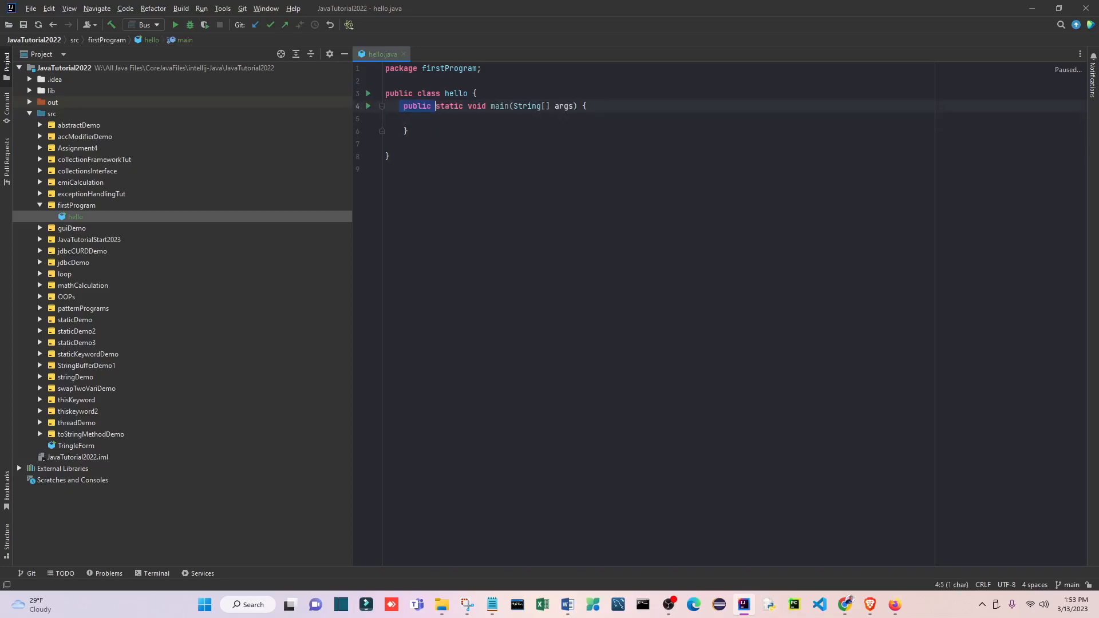
pyautogui.hotkey('shift', 'Right')
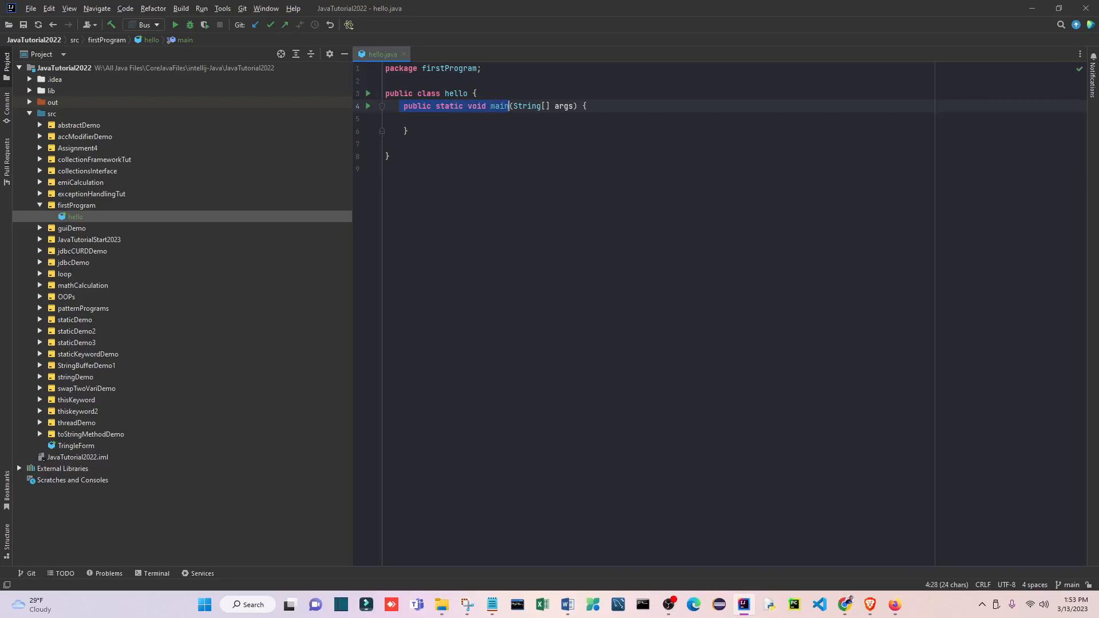
pyautogui.press('End')
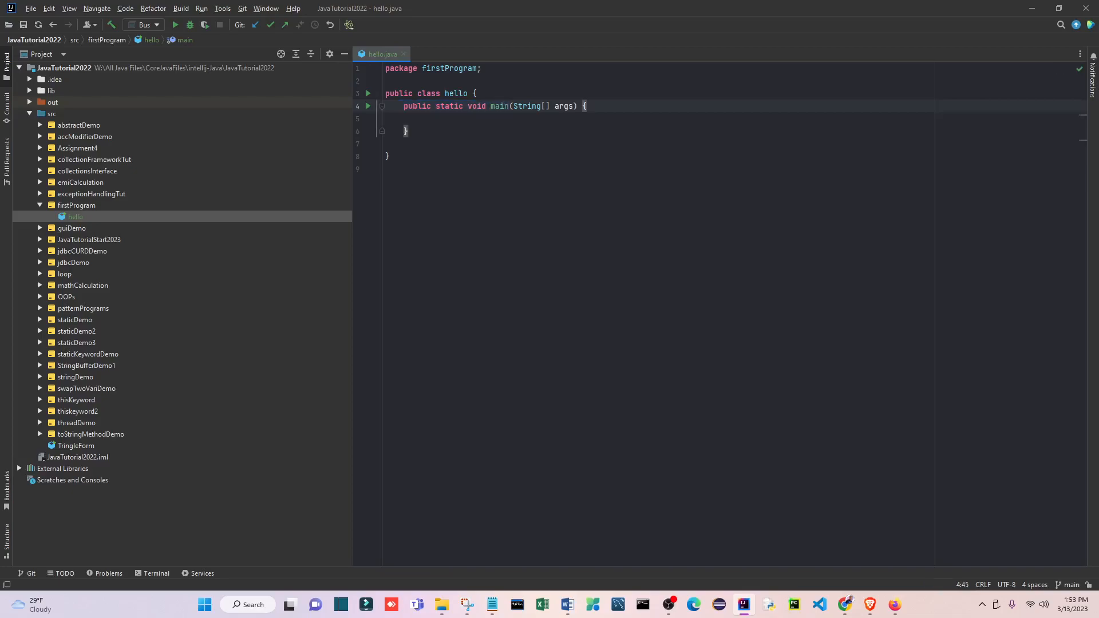
pyautogui.moveTo(400, 107); pyautogui.dragTo(586, 107)
pyautogui.click(426, 107)
pyautogui.doubleClick(563, 106)
pyautogui.moveTo(514, 106); pyautogui.dragTo(550, 106)
pyautogui.click(386, 143)
# - Add the statement print("Hello World !!!") as the first line inside the main method
pyautogui.click(587, 106)
pyautogui.press('Return')
pyautogui.write('print')
pyautogui.write('(')
pyautogui.write('"Hello W')
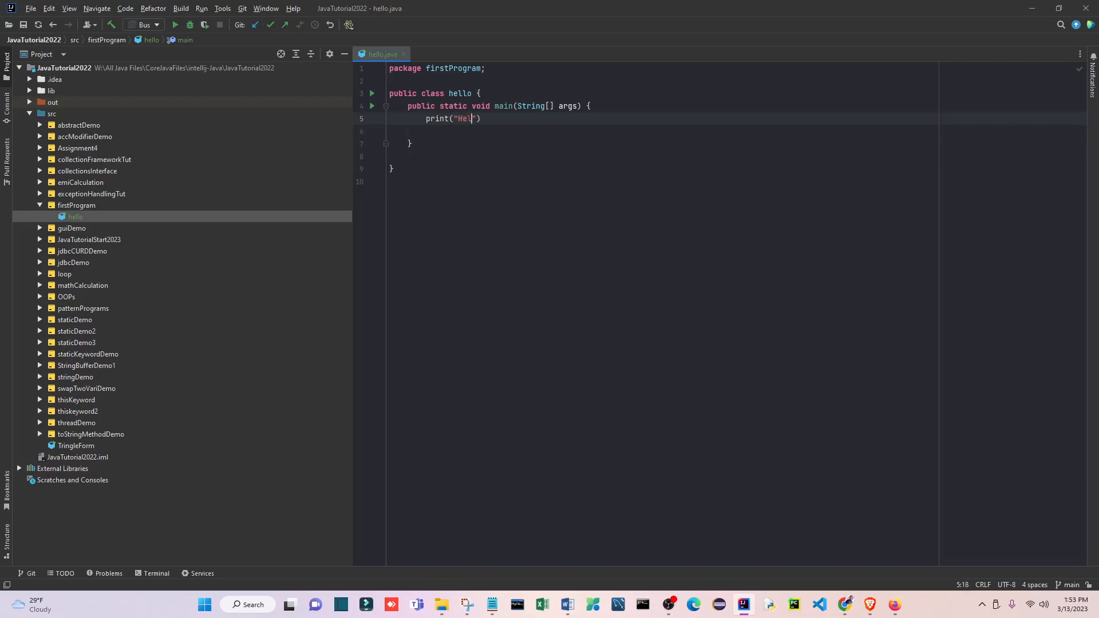
pyautogui.write('orld !!!')
pyautogui.click(395, 169)
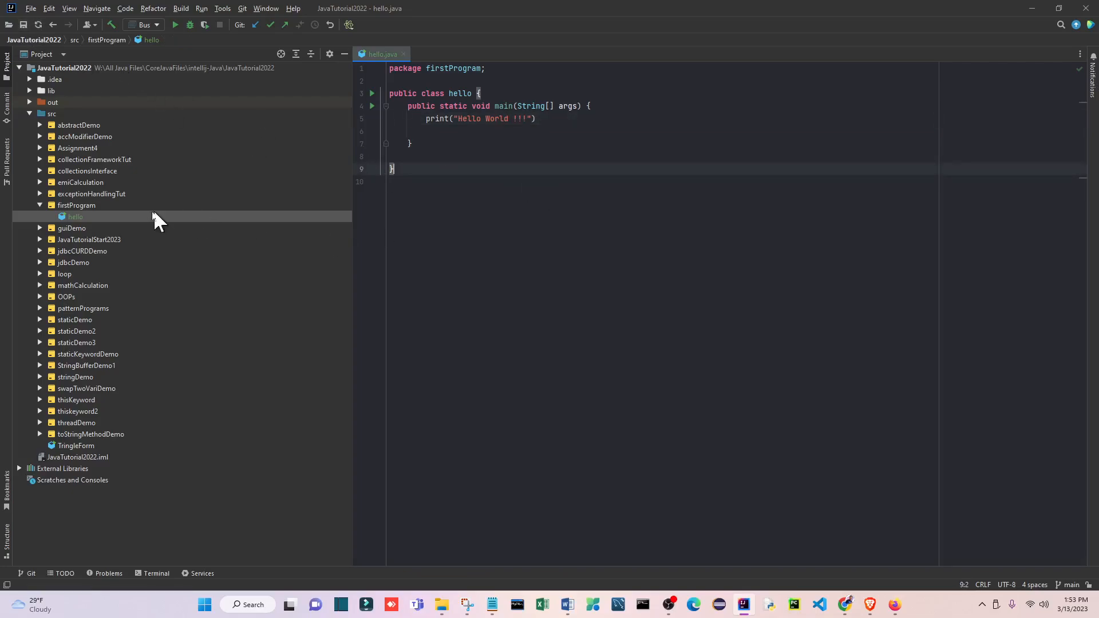
pyautogui.click(414, 143)
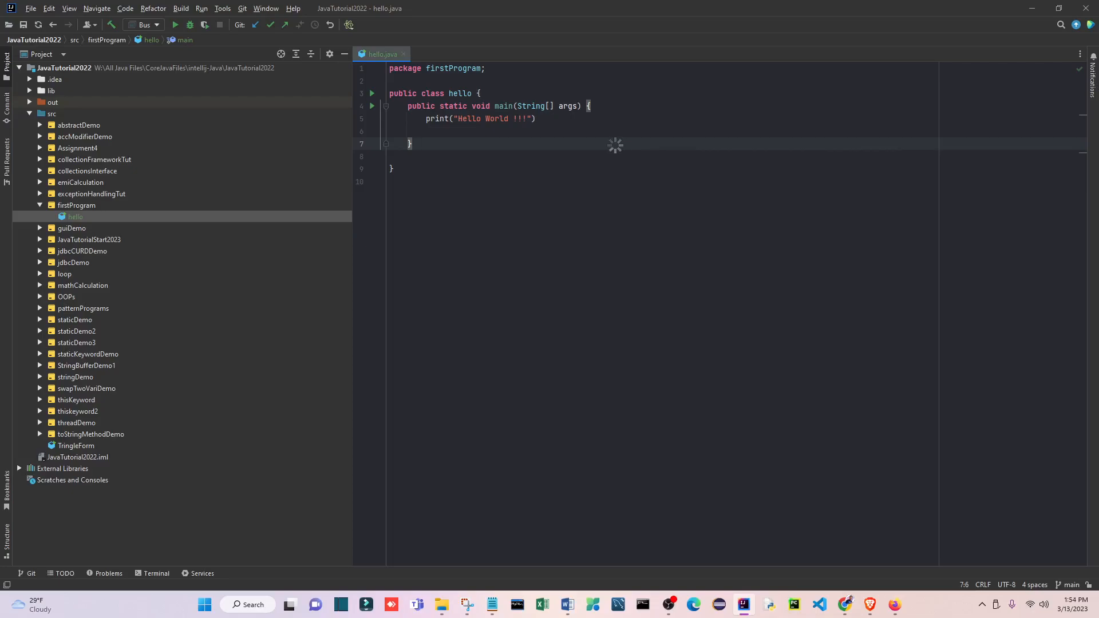
pyautogui.press('Down')
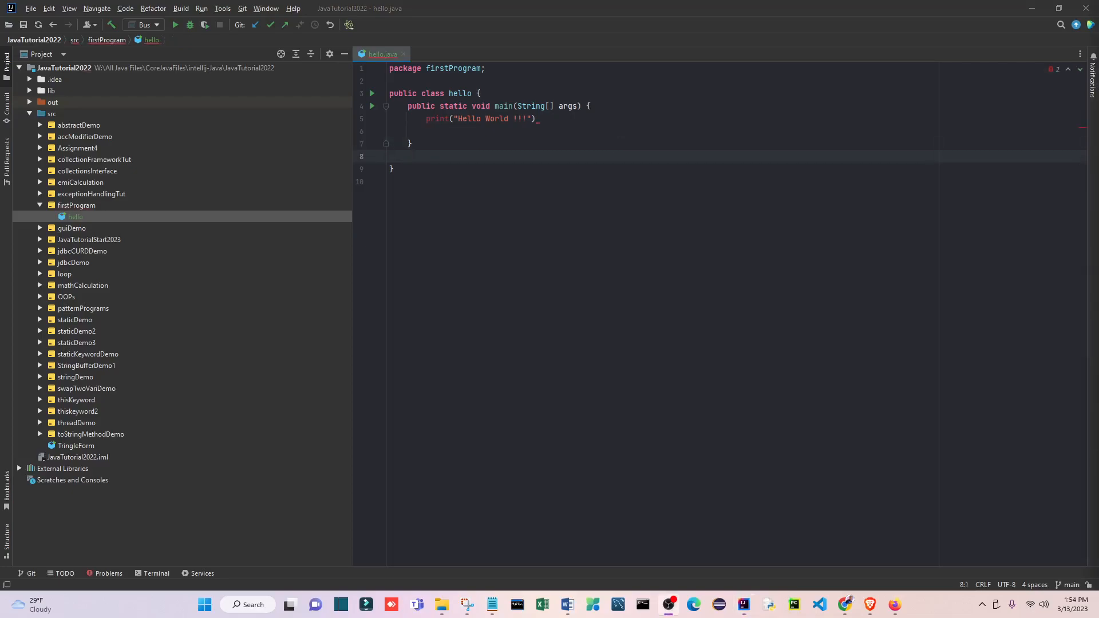
# - Run hello.main() and add the missing semicolon at the end of the print statement
pyautogui.rightClick(629, 155)
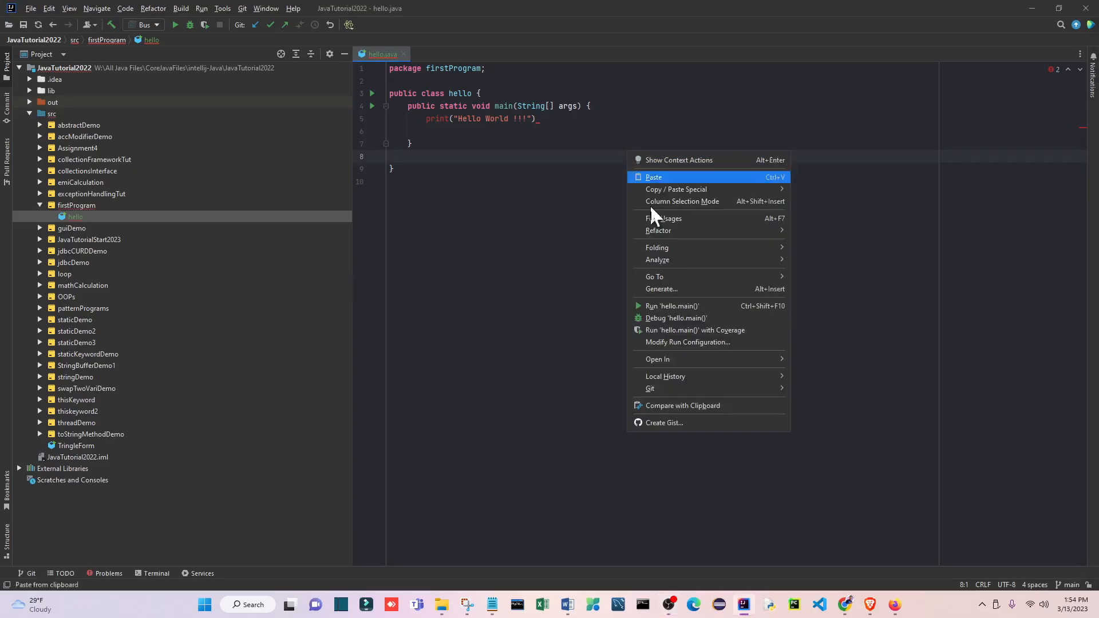
pyautogui.click(674, 306)
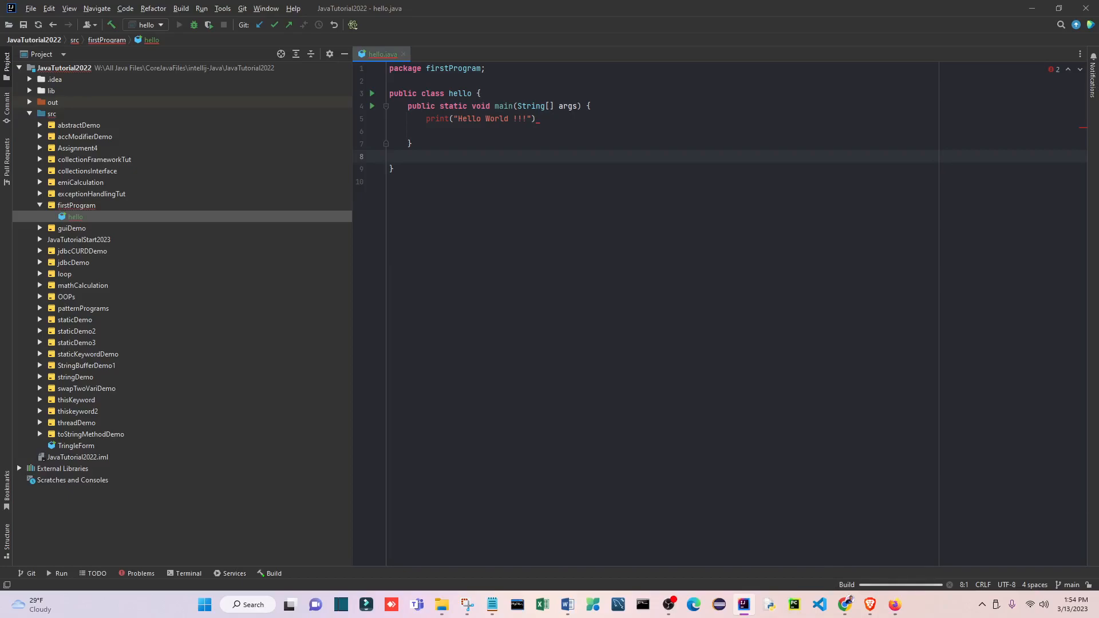
pyautogui.click(537, 119)
pyautogui.write(';')
pyautogui.rightClick(643, 165)
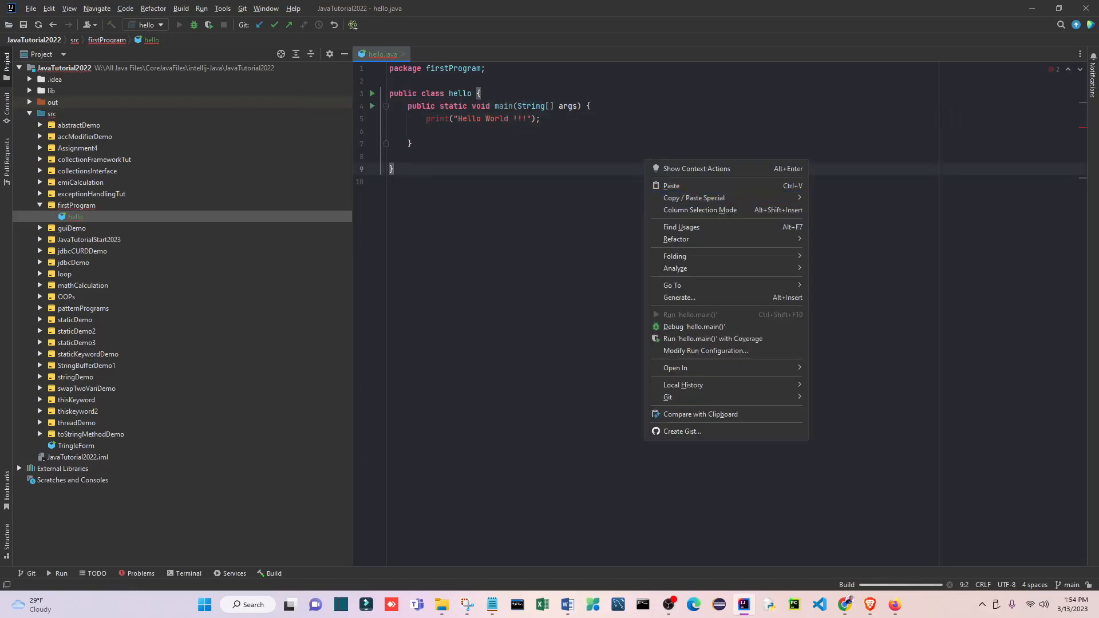
pyautogui.click(390, 182)
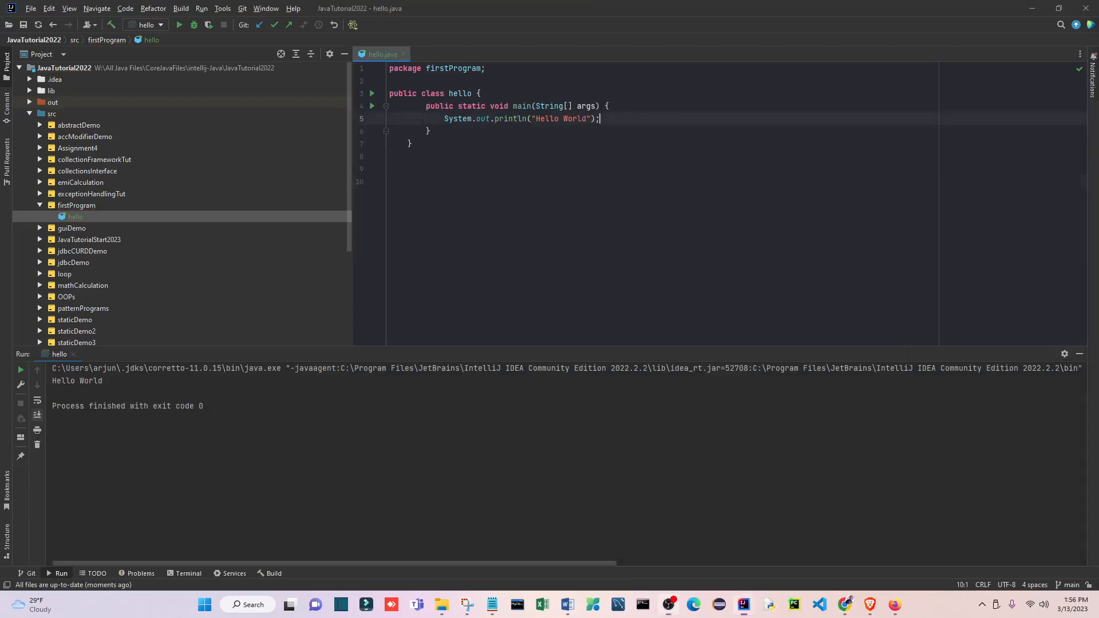
# - Run hello.main() with the System.out.println statement and highlight the program's printed text in the run output
pyautogui.rightClick(655, 115)
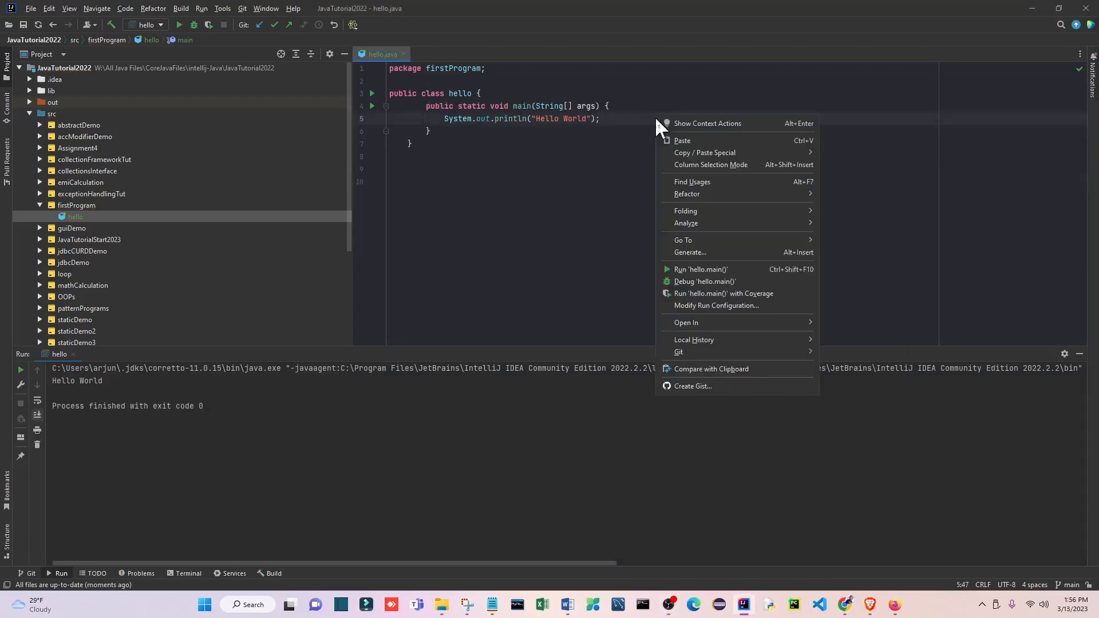
pyautogui.click(696, 269)
pyautogui.moveTo(103, 380); pyautogui.dragTo(50, 382)
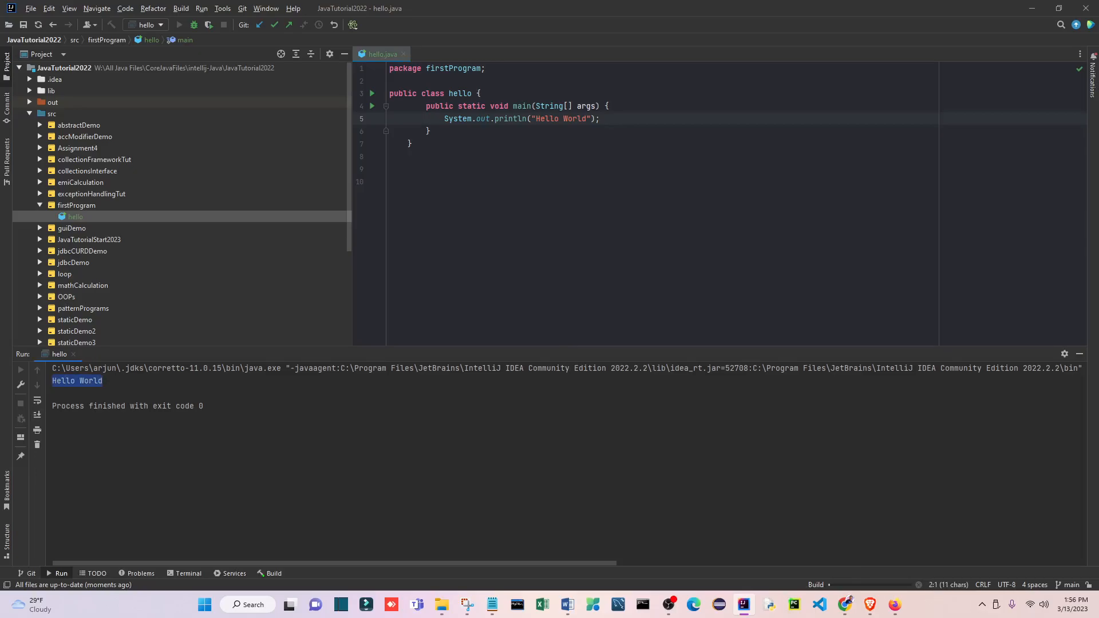
pyautogui.click(435, 181)
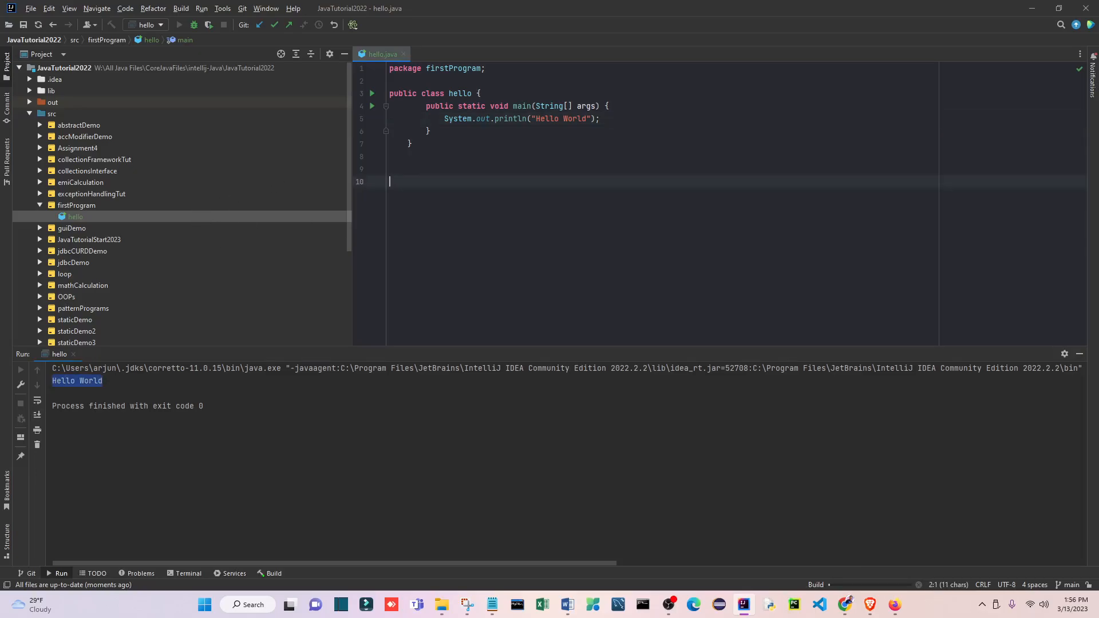
pyautogui.click(390, 156)
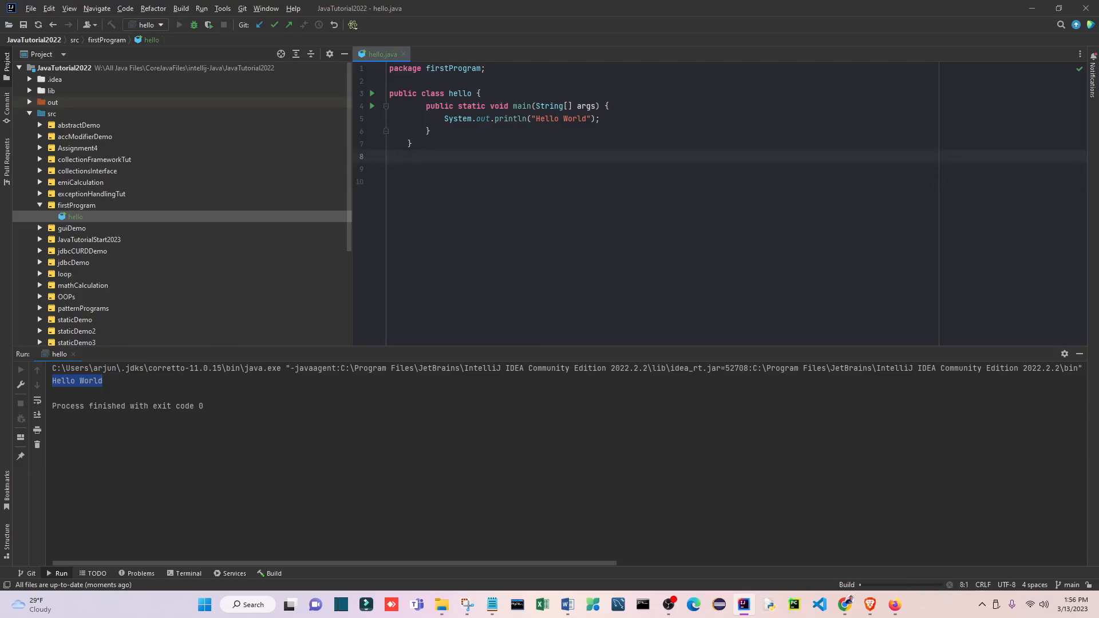